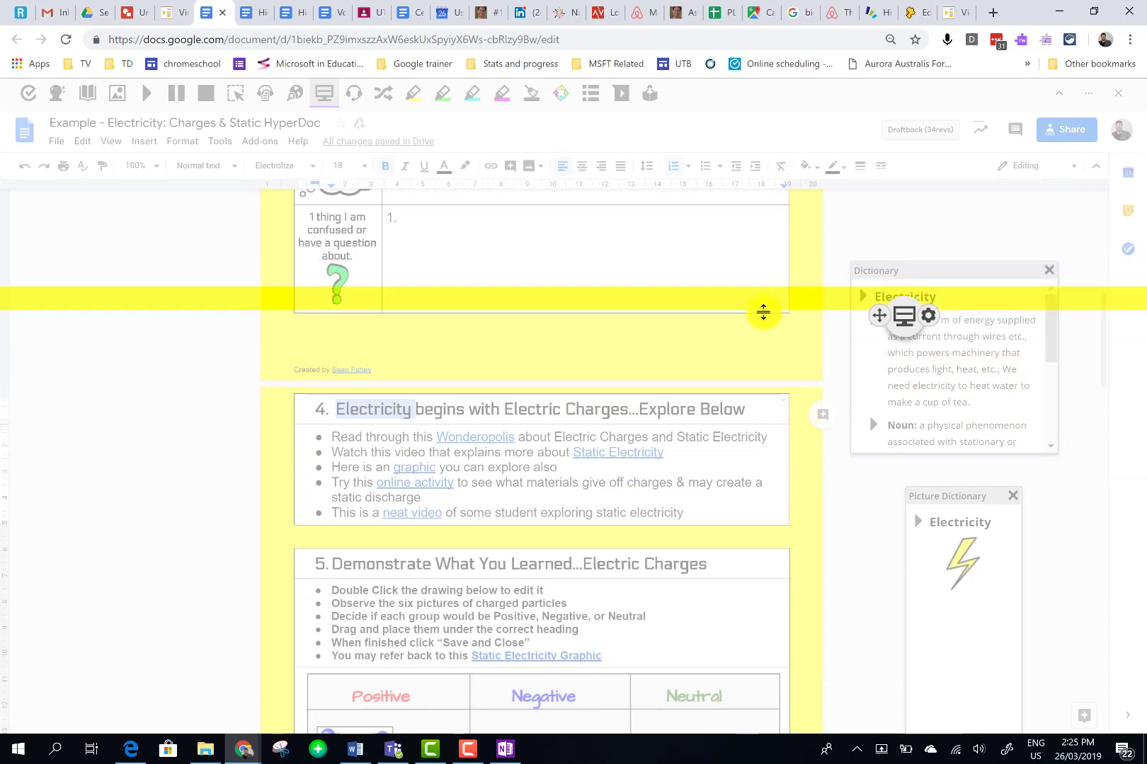
Turn off the screen mask and highlight "Electricity" in the section 4 heading in yellow
{"action": "left_click", "coordinate": [322, 103]}
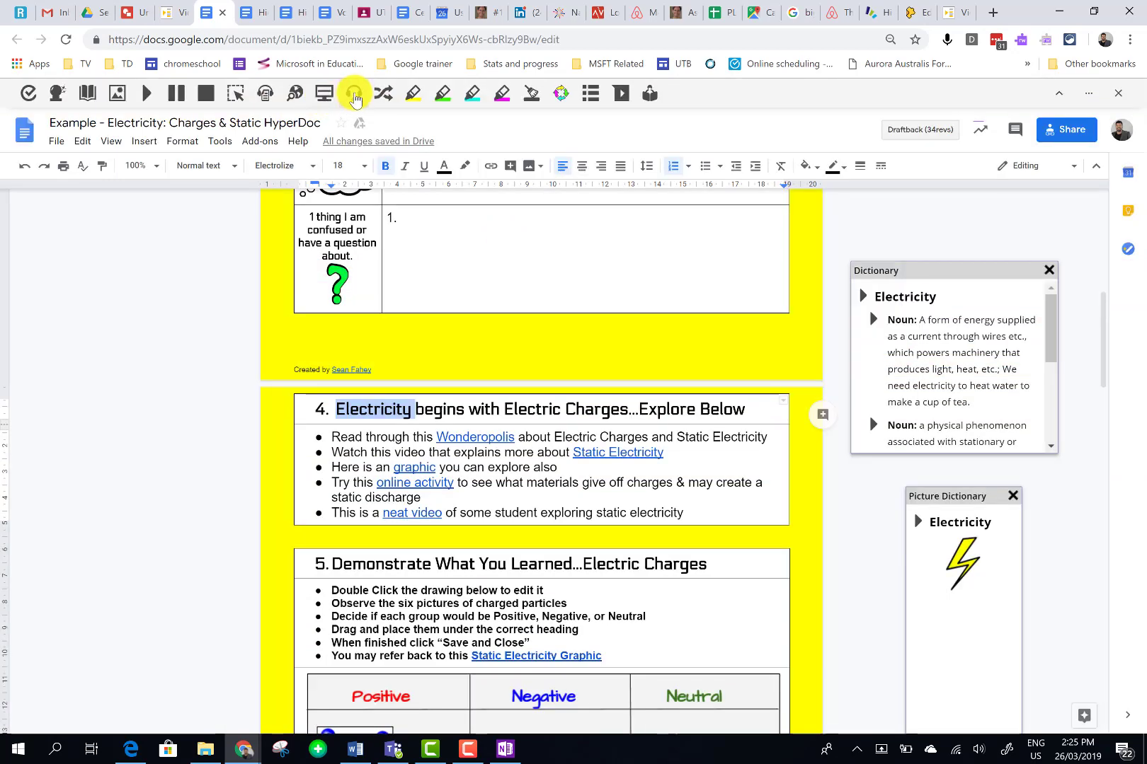
{"action": "left_click", "coordinate": [373, 409]}
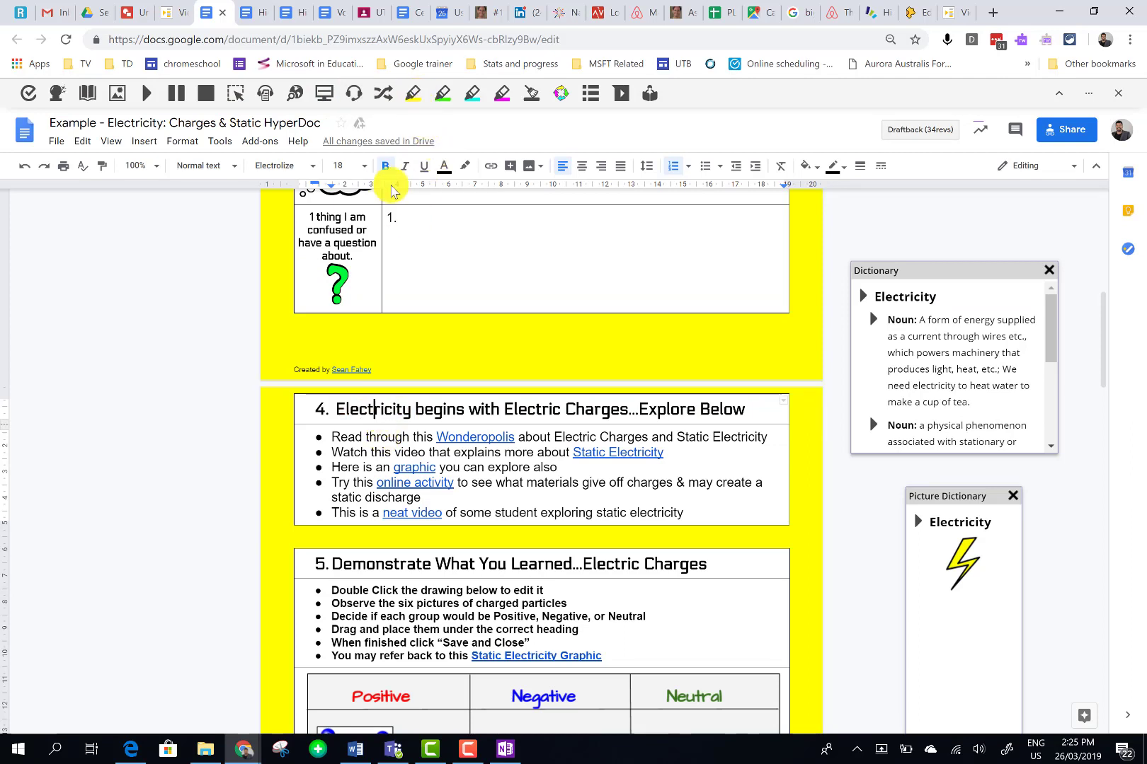
{"action": "double_click", "coordinate": [366, 411]}
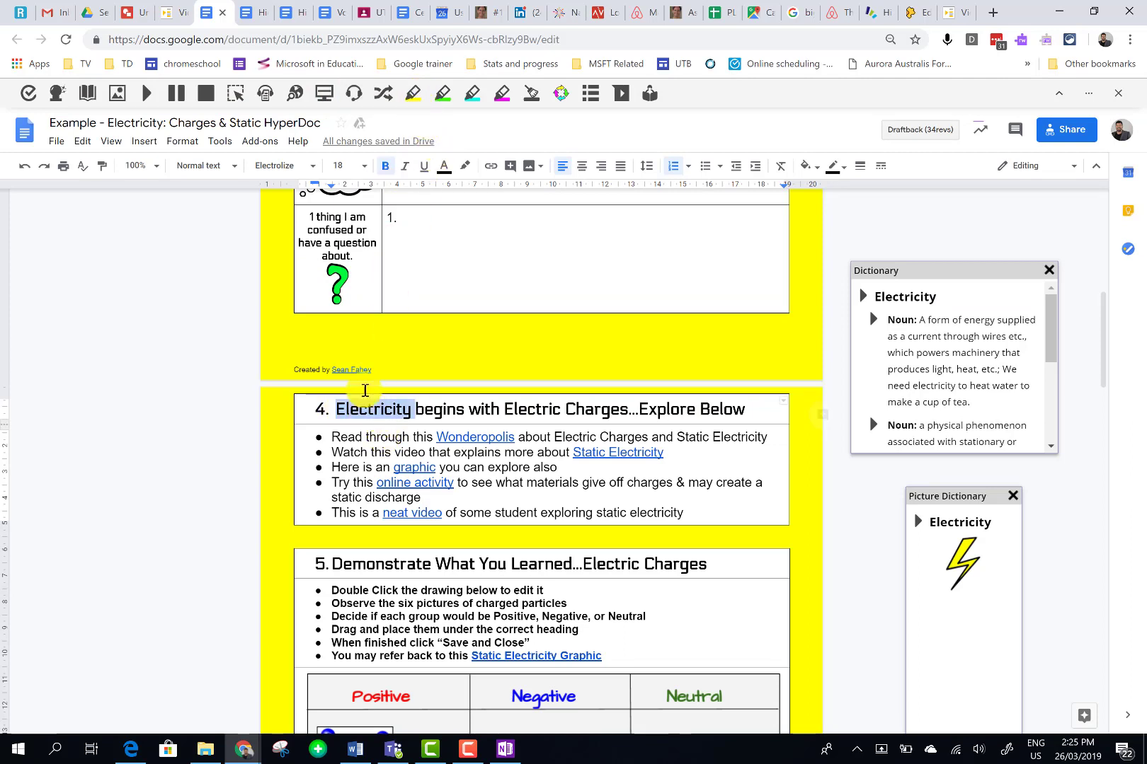
{"action": "left_click", "coordinate": [413, 93]}
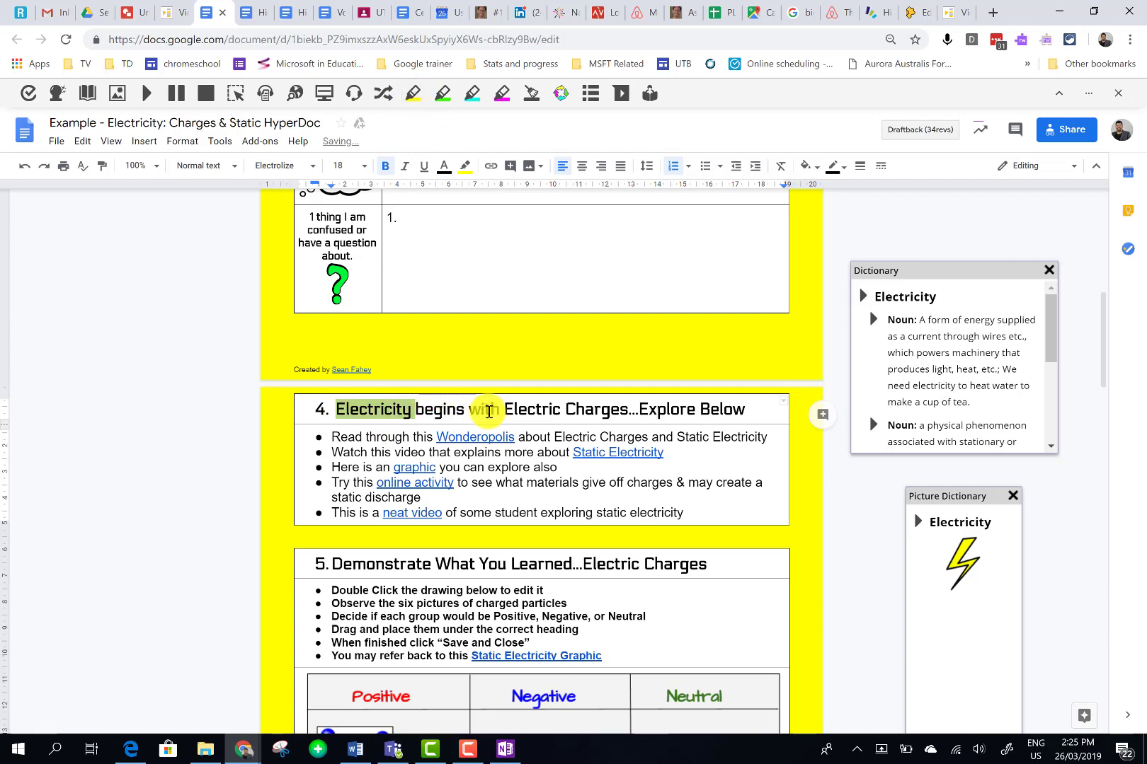
In the section 4 heading, highlight "Electric" in green, "Explore" in blue and "Below" in pink
{"action": "double_click", "coordinate": [524, 409]}
{"action": "left_click", "coordinate": [442, 94]}
{"action": "double_click", "coordinate": [665, 409]}
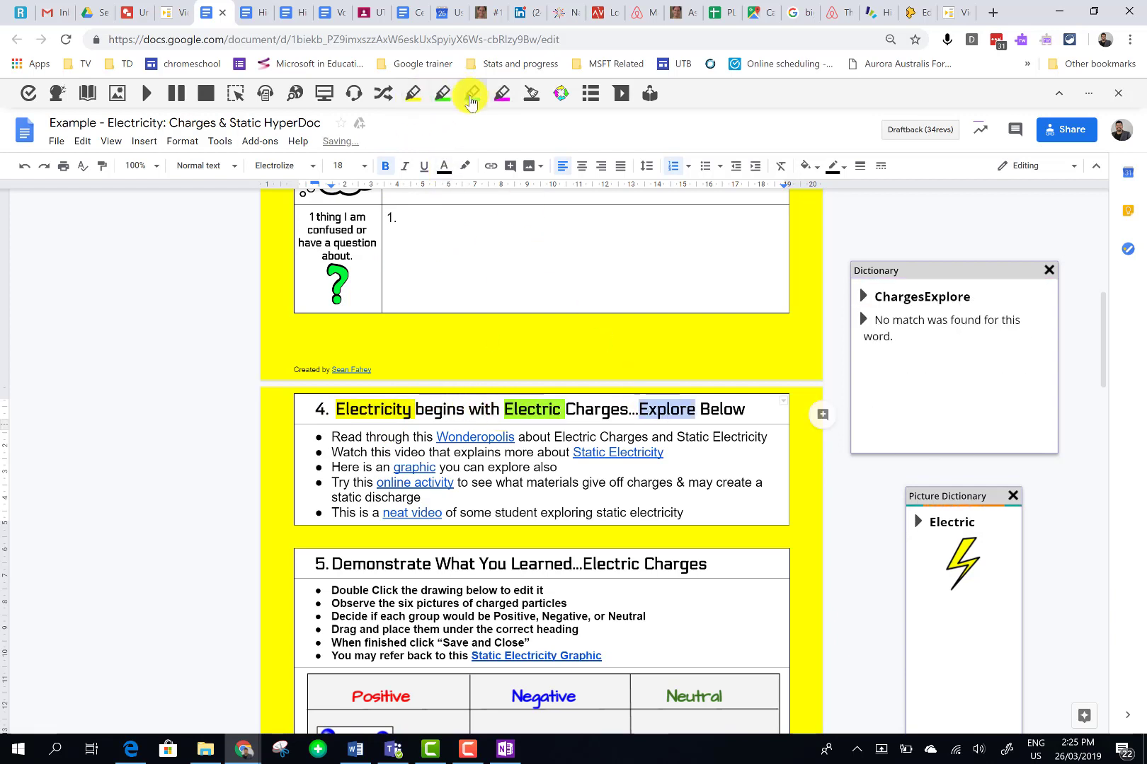
{"action": "left_click", "coordinate": [472, 93]}
{"action": "double_click", "coordinate": [722, 409]}
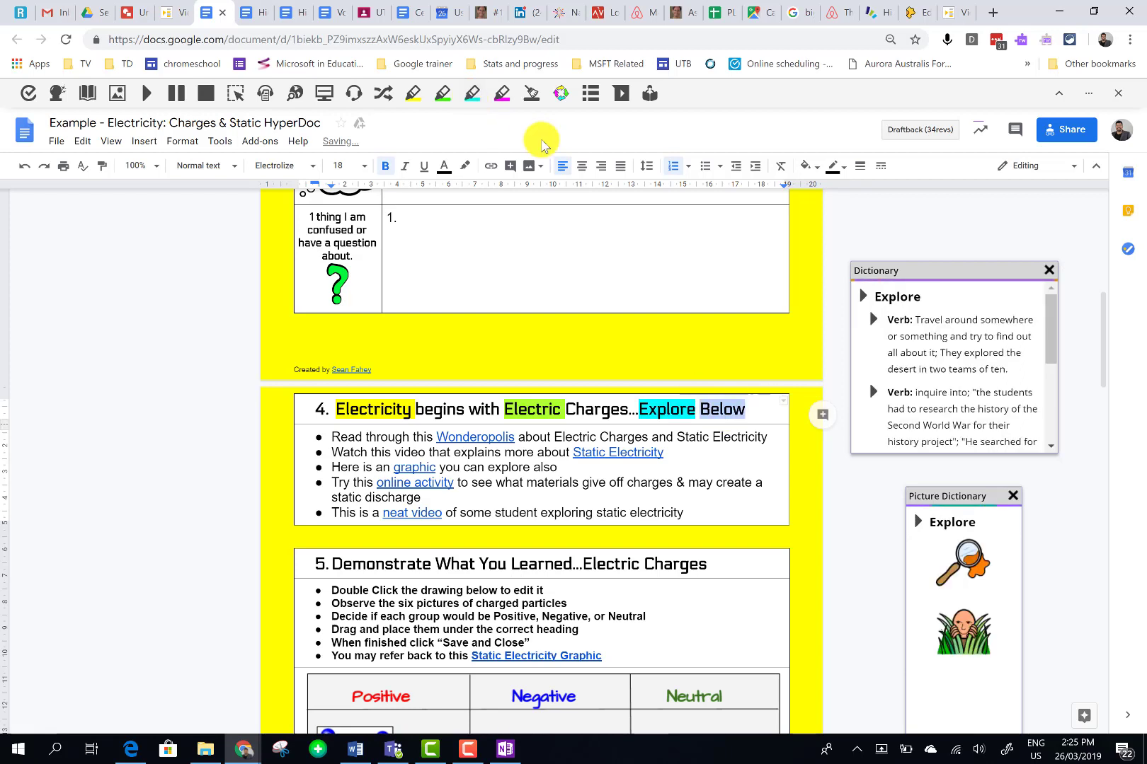
{"action": "left_click", "coordinate": [502, 94]}
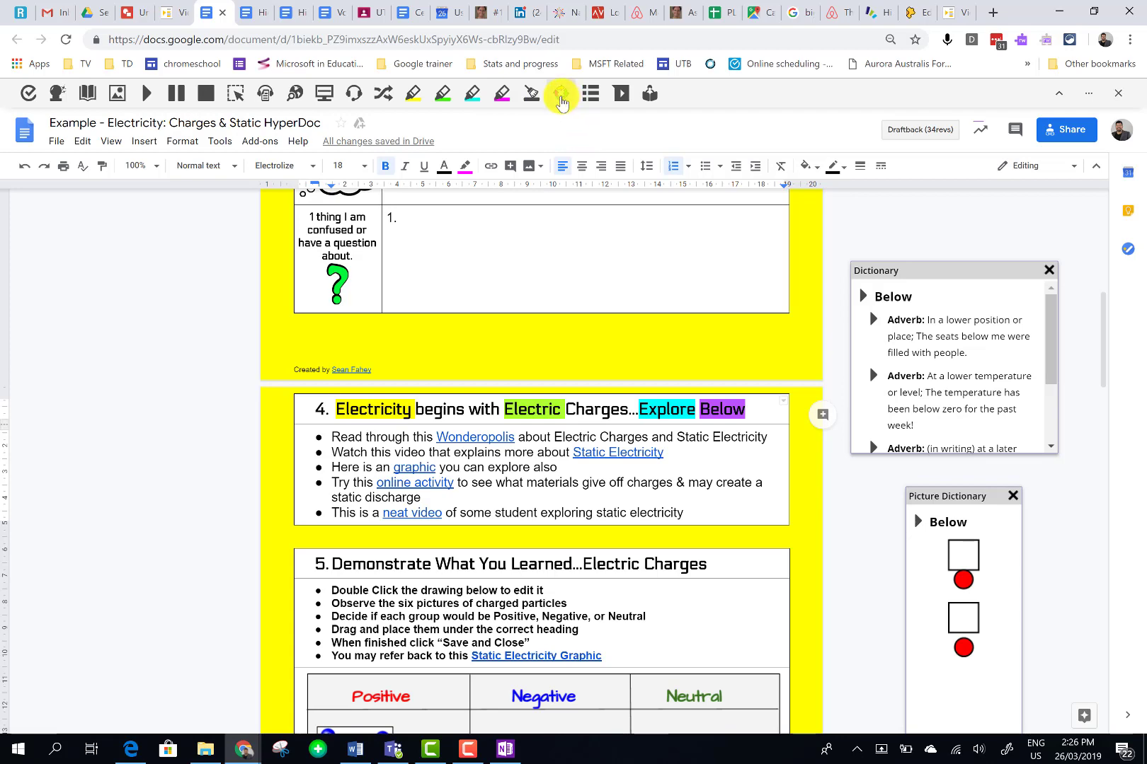
Collect the yellow, blue, green and pink highlights into a new document, sorted by color
{"action": "left_click", "coordinate": [561, 96]}
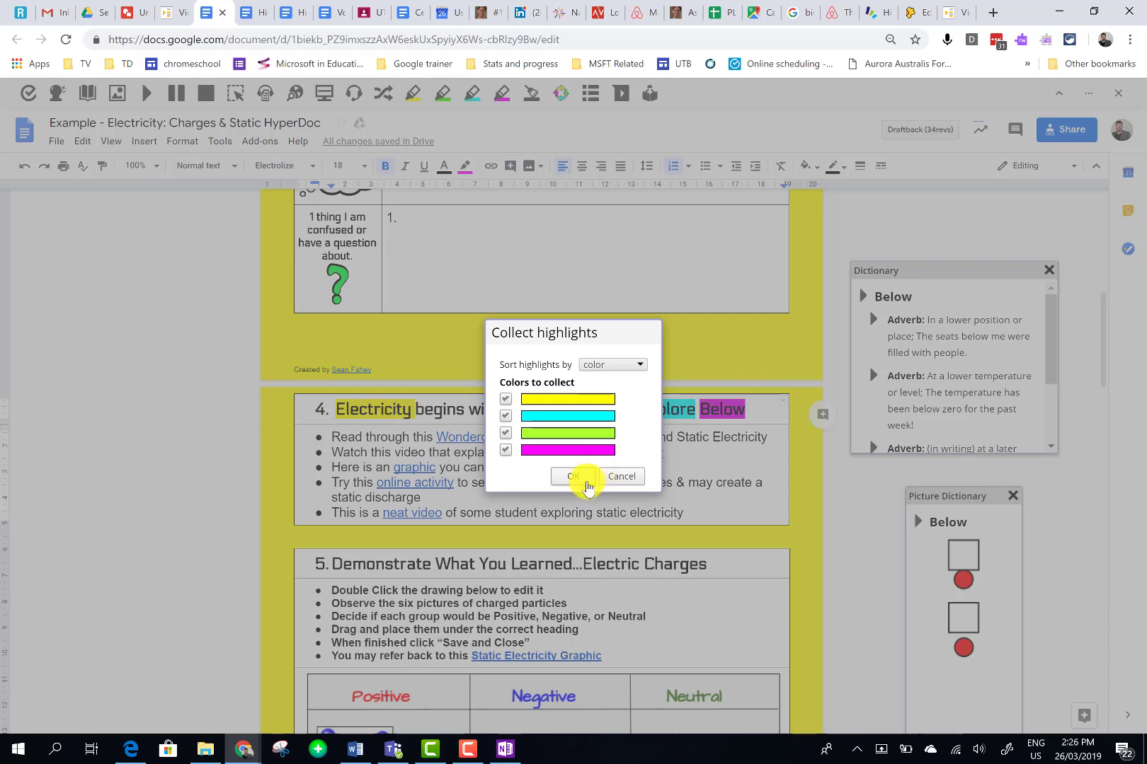
{"action": "left_click", "coordinate": [581, 483]}
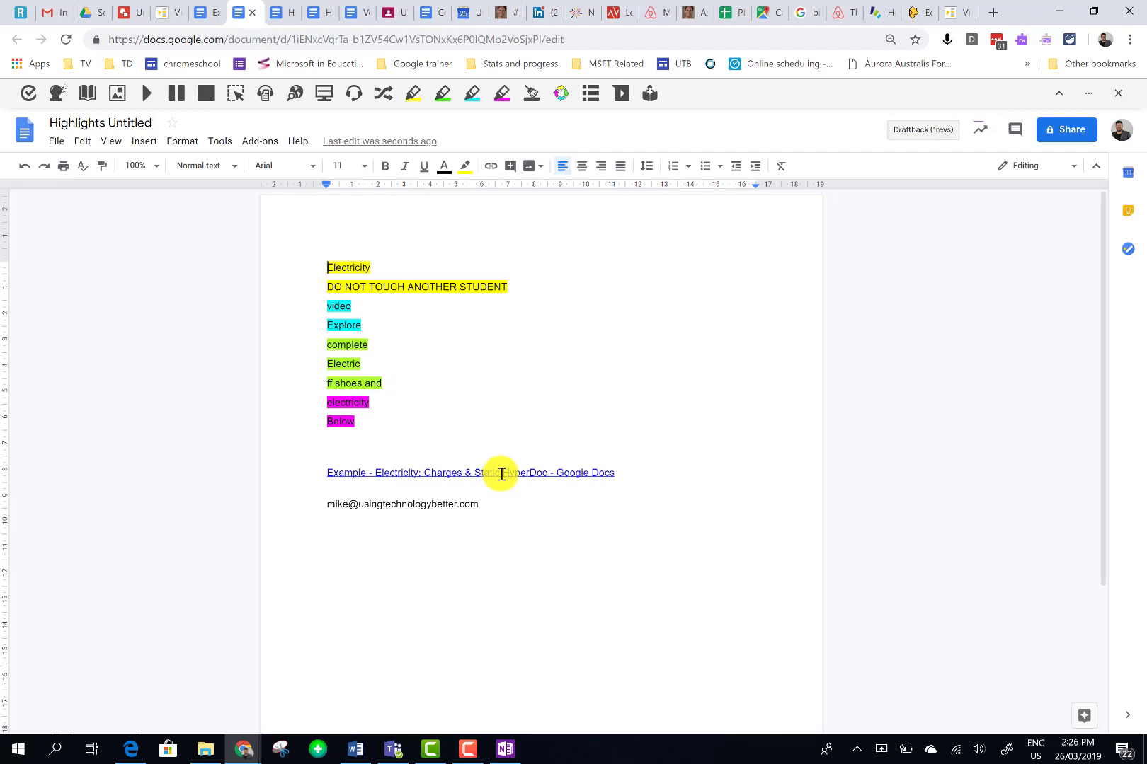
Return to the Electricity HyperDoc and generate a vocabulary list document from its highlighted words
{"action": "left_click", "coordinate": [199, 13]}
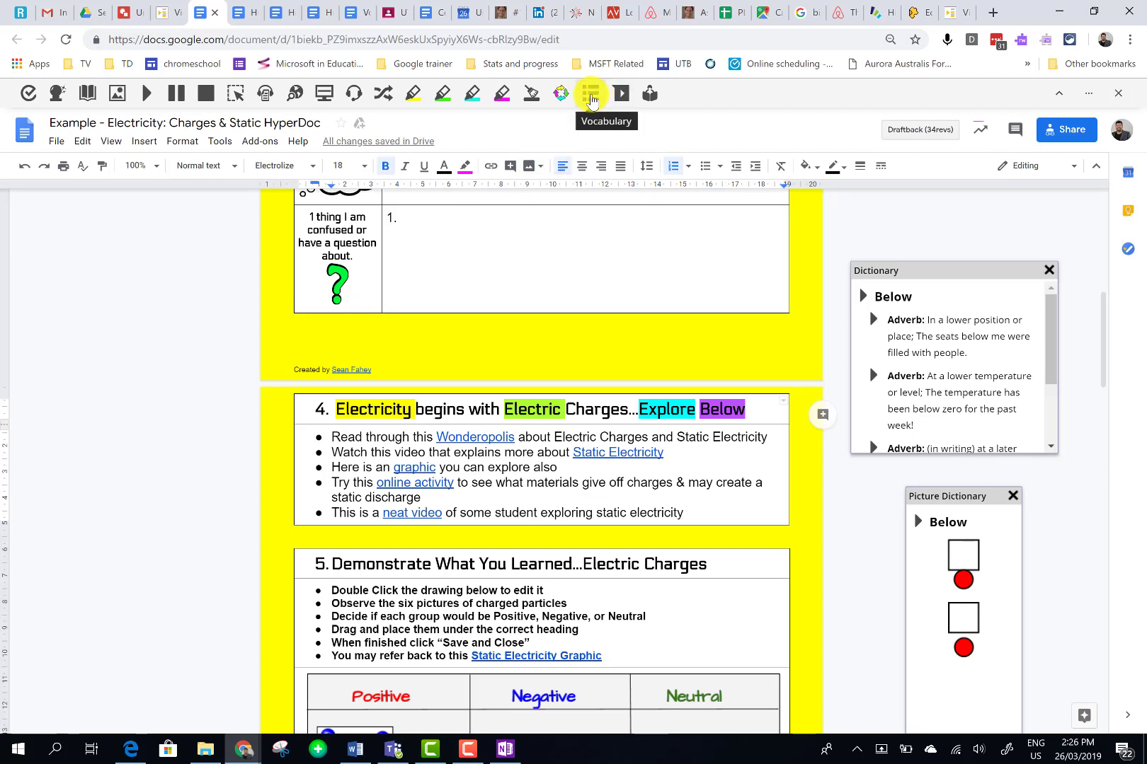
{"action": "left_click", "coordinate": [592, 98]}
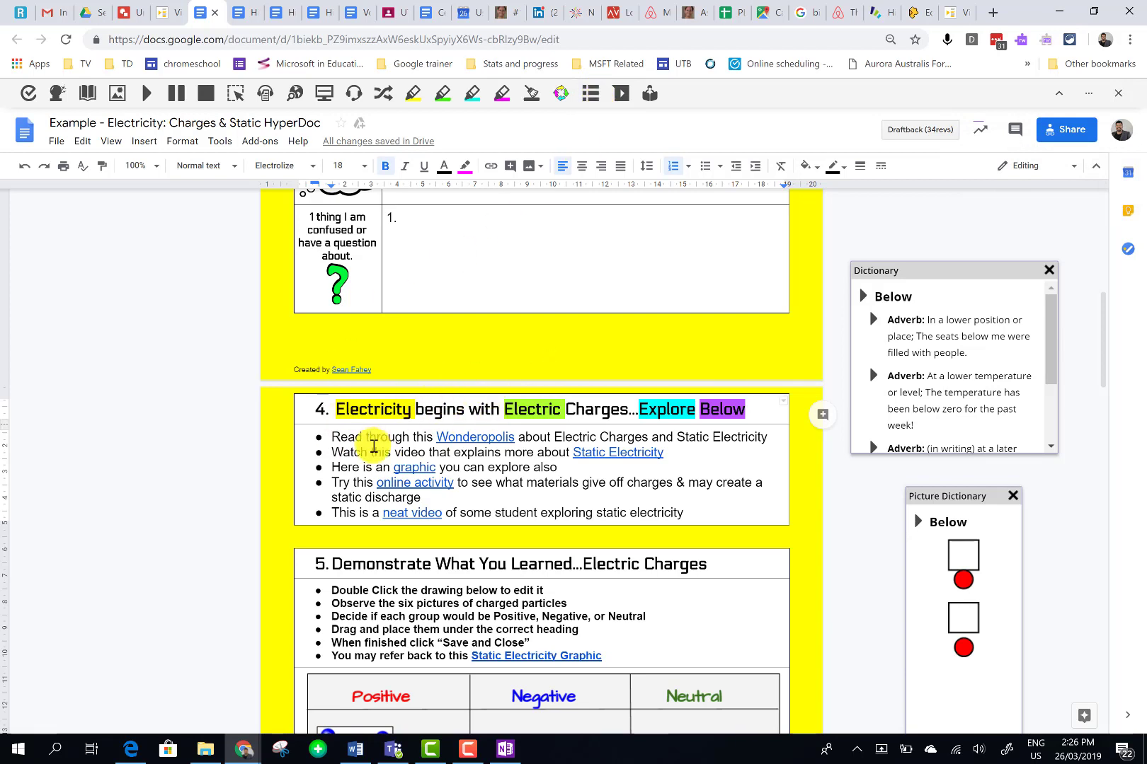
{"action": "left_click", "coordinate": [352, 15]}
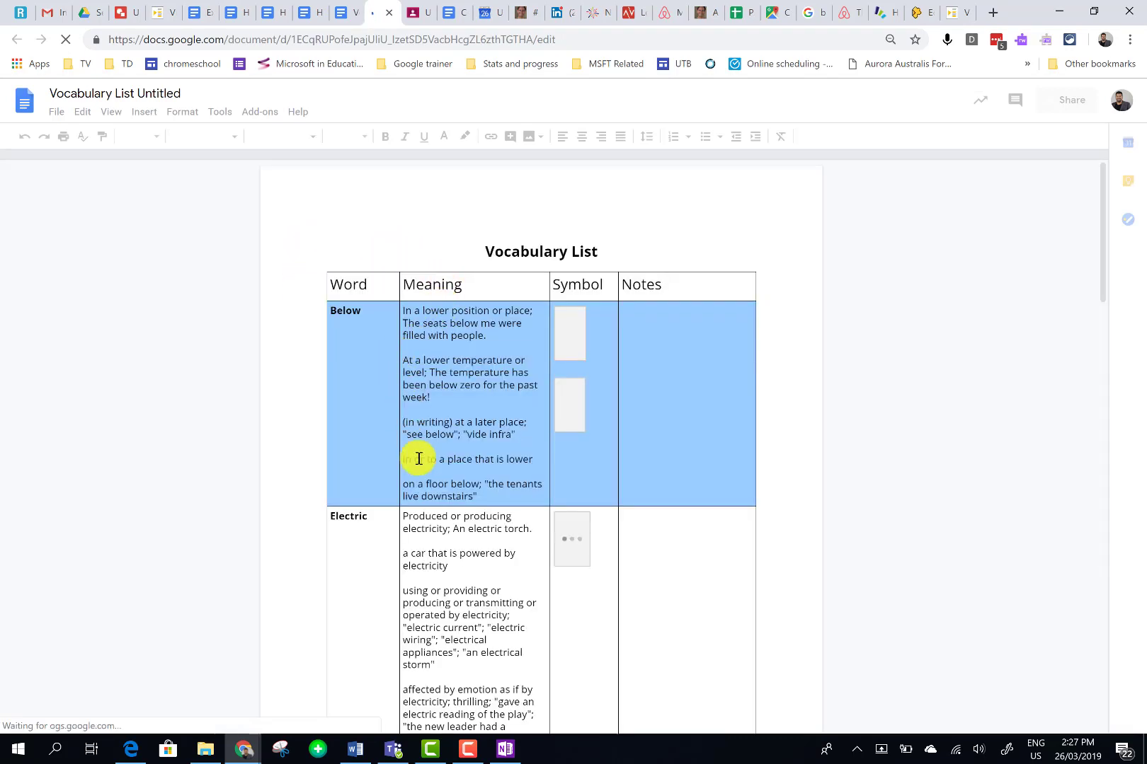
Look through the whole vocabulary list, examining the words, meanings, symbols and the empty Notes column
{"action": "scroll", "coordinate": [418, 459], "scroll_direction": "down", "scroll_amount": 2}
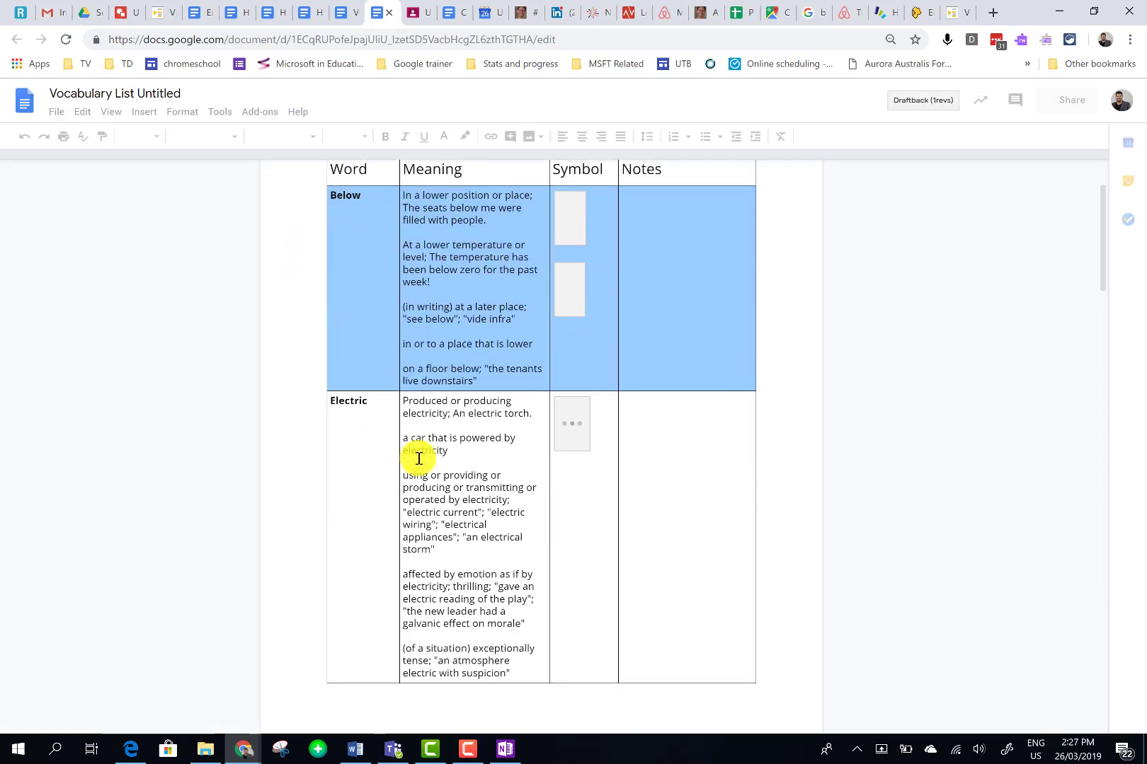
{"action": "scroll", "coordinate": [440, 223], "scroll_direction": "down", "scroll_amount": 3}
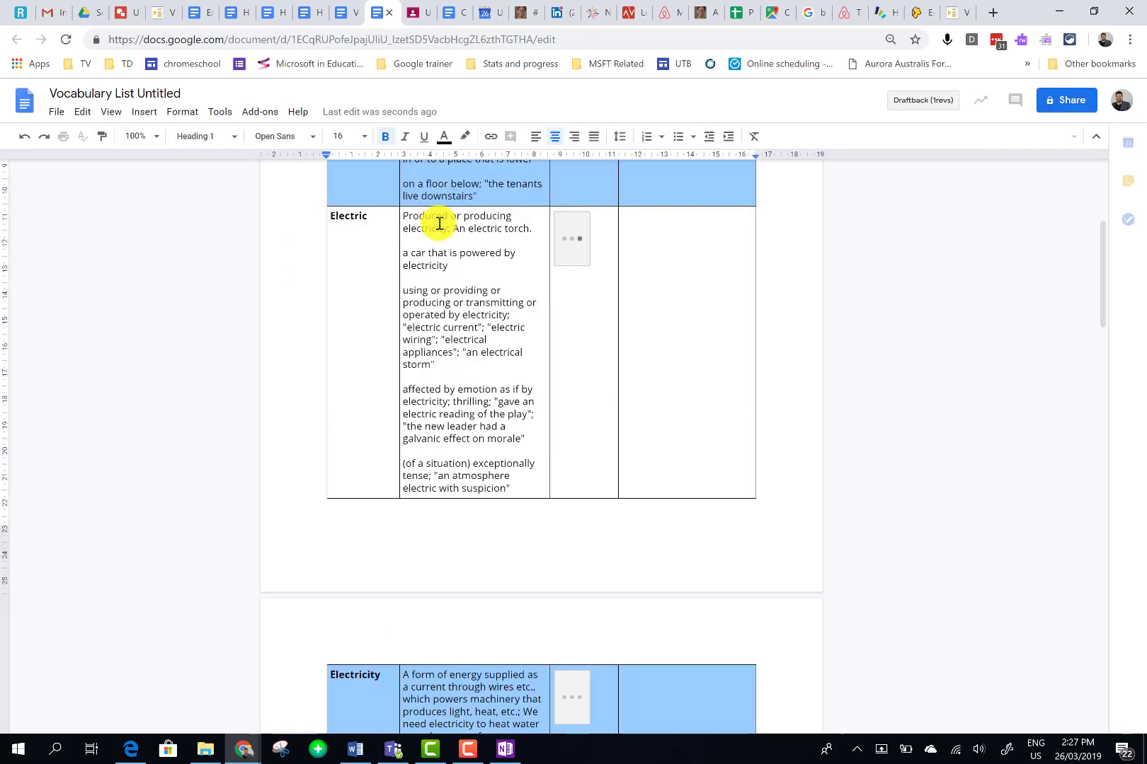
{"action": "scroll", "coordinate": [453, 314], "scroll_direction": "down", "scroll_amount": 3}
{"action": "scroll", "coordinate": [453, 324], "scroll_direction": "up", "scroll_amount": 7}
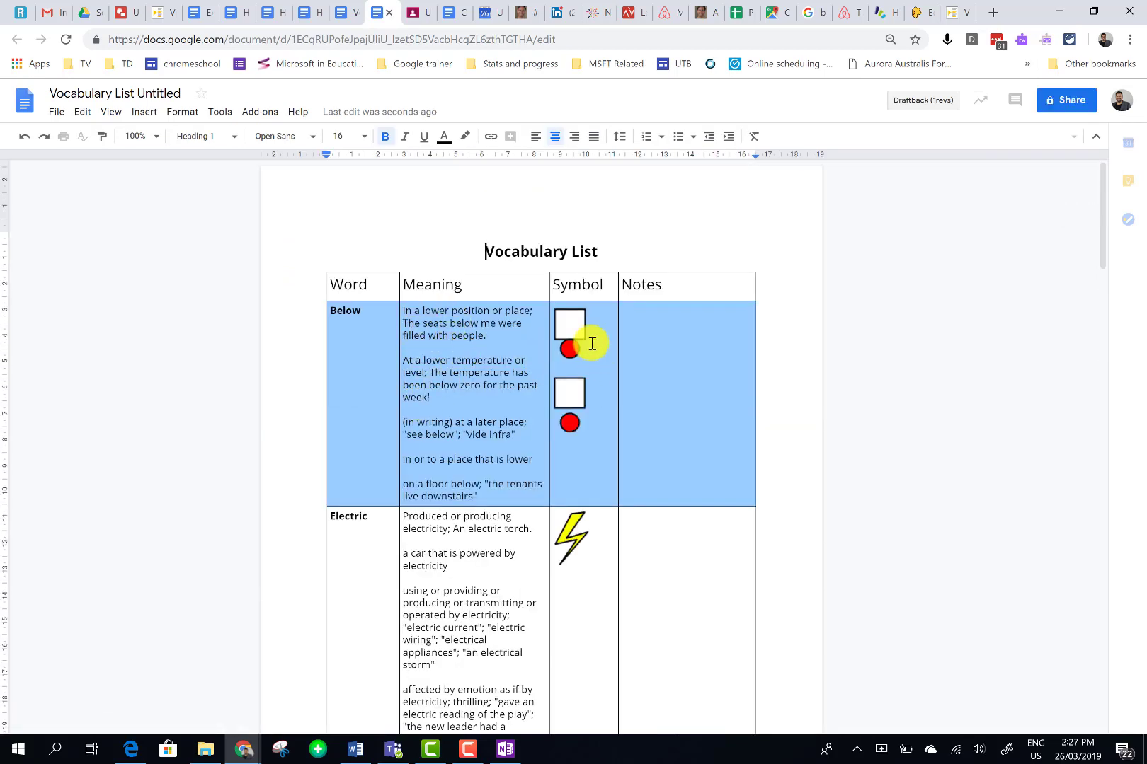
{"action": "left_click", "coordinate": [673, 390]}
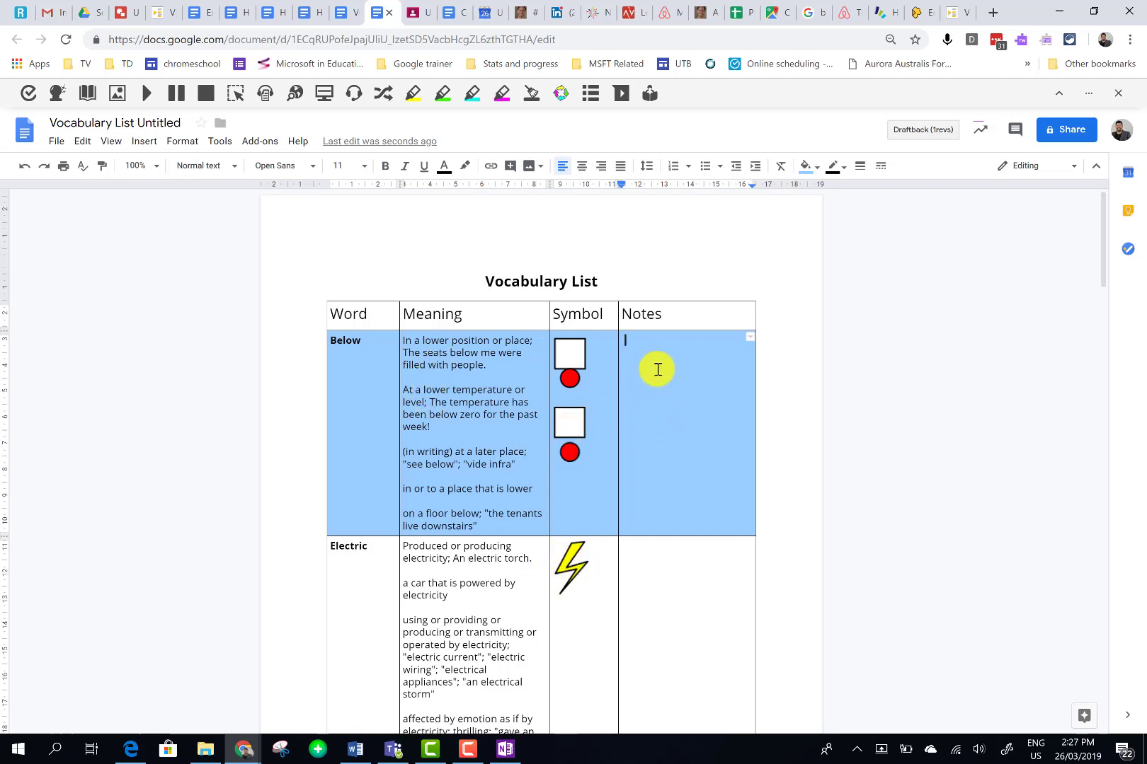
{"action": "scroll", "coordinate": [657, 369], "scroll_direction": "down", "scroll_amount": 15}
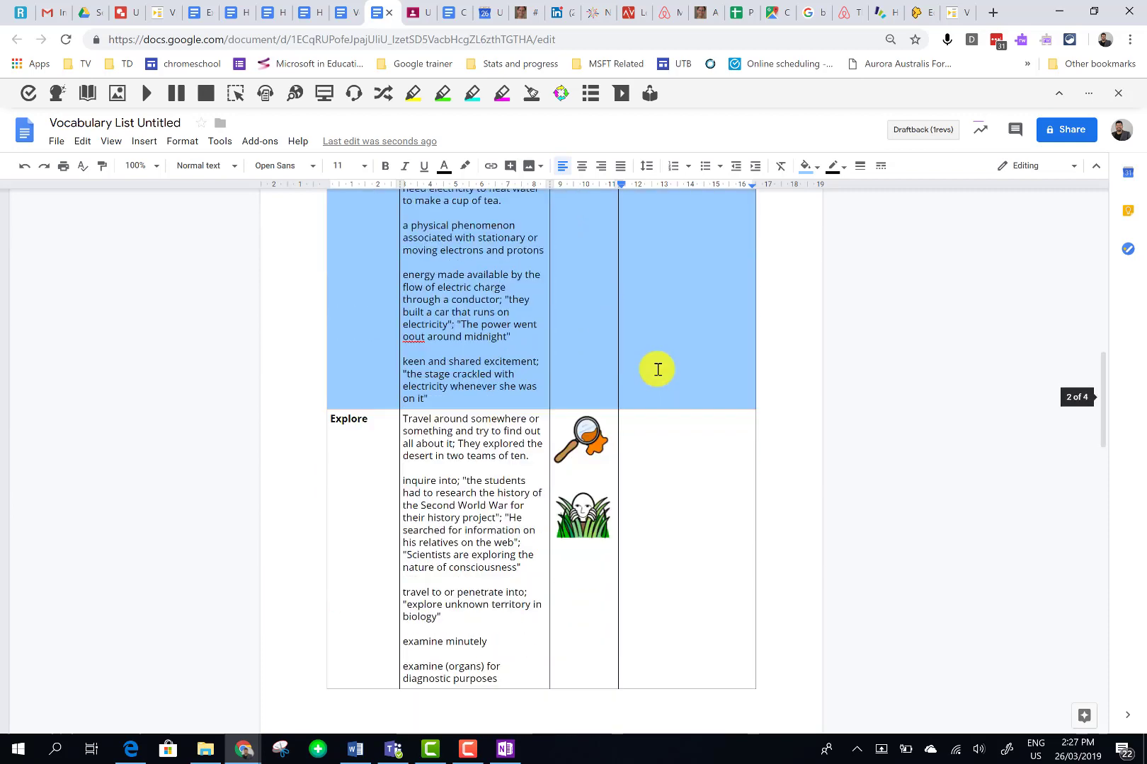
{"action": "scroll", "coordinate": [417, 424], "scroll_direction": "down", "scroll_amount": 8}
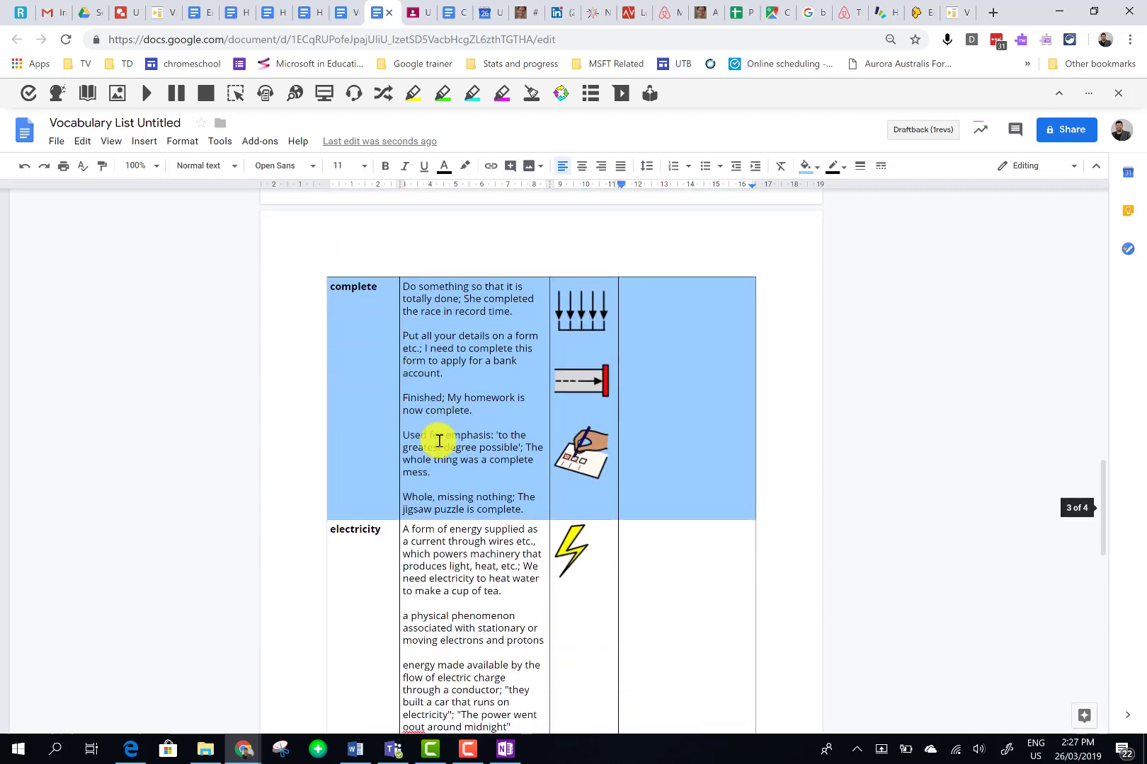
{"action": "scroll", "coordinate": [439, 441], "scroll_direction": "down", "scroll_amount": 10}
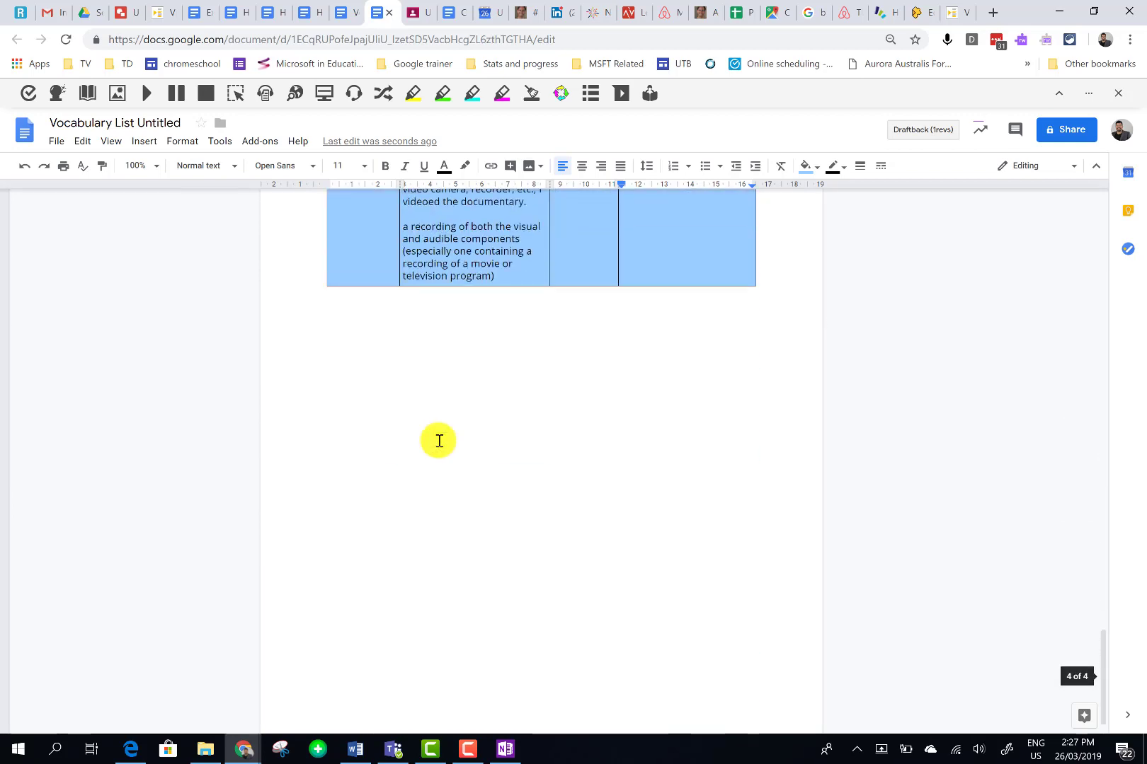
{"action": "scroll", "coordinate": [439, 440], "scroll_direction": "up", "scroll_amount": 20}
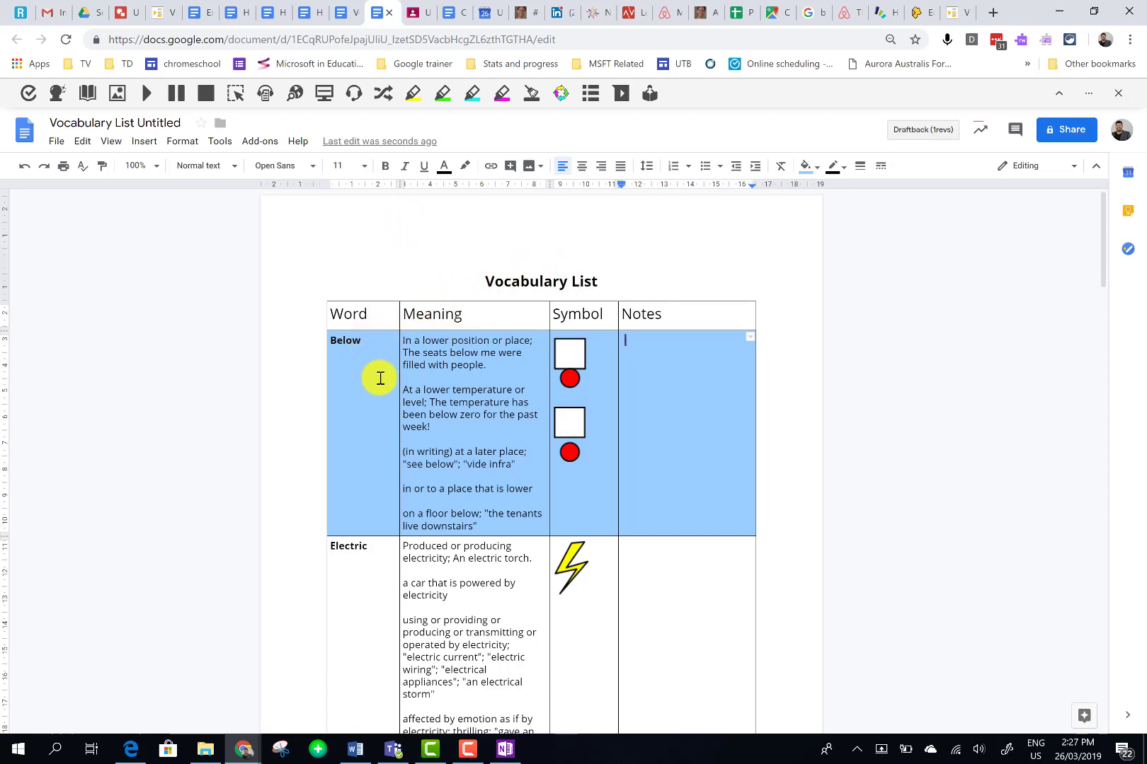
Look up "lower" in the Picture Dictionary and insert its second symbol into the Notes cell of the Below row
{"action": "left_click", "coordinate": [114, 96]}
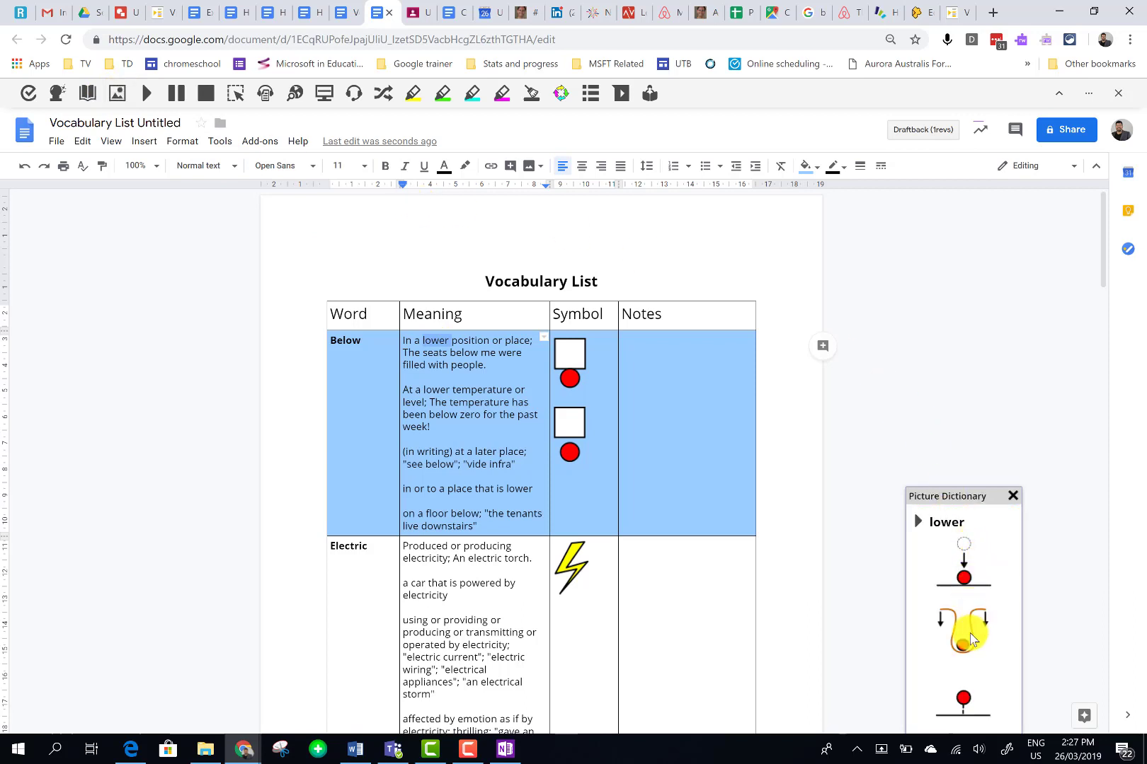
{"action": "left_click_drag", "start_coordinate": [968, 635], "coordinate": [657, 400]}
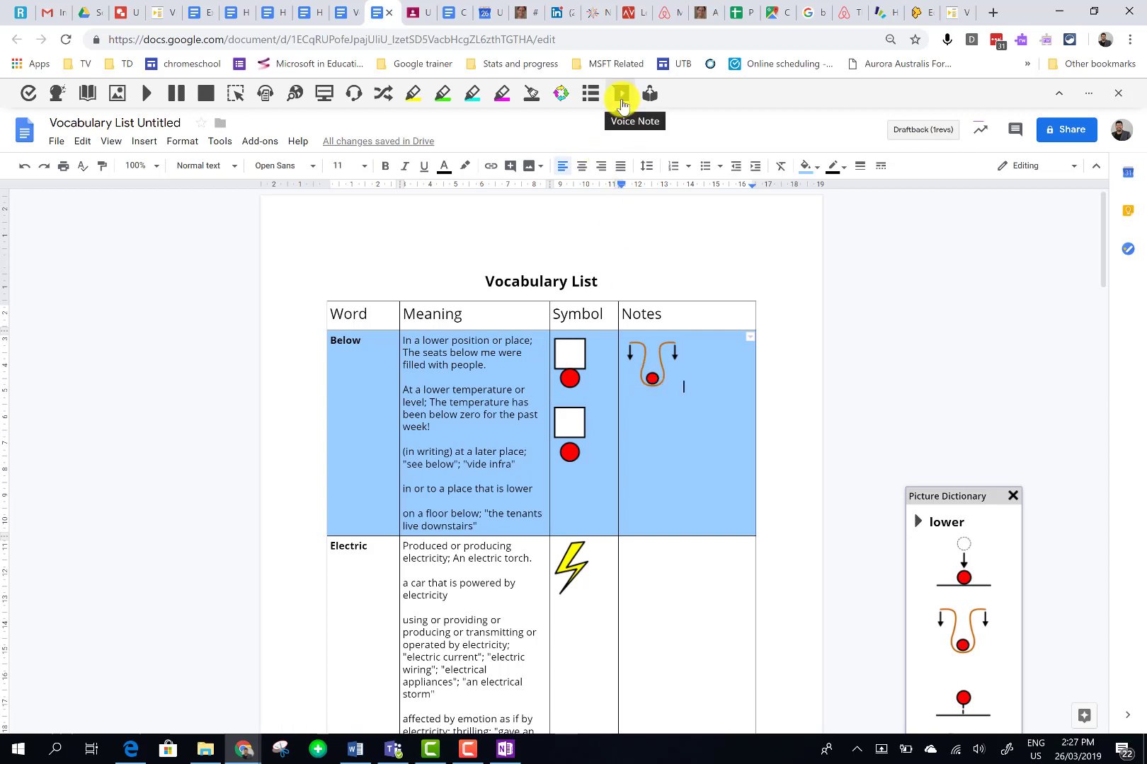
Add a comment to the "Symbol" column heading containing a short recorded voice note, and play the note back
{"action": "double_click", "coordinate": [587, 313]}
{"action": "left_click", "coordinate": [823, 318]}
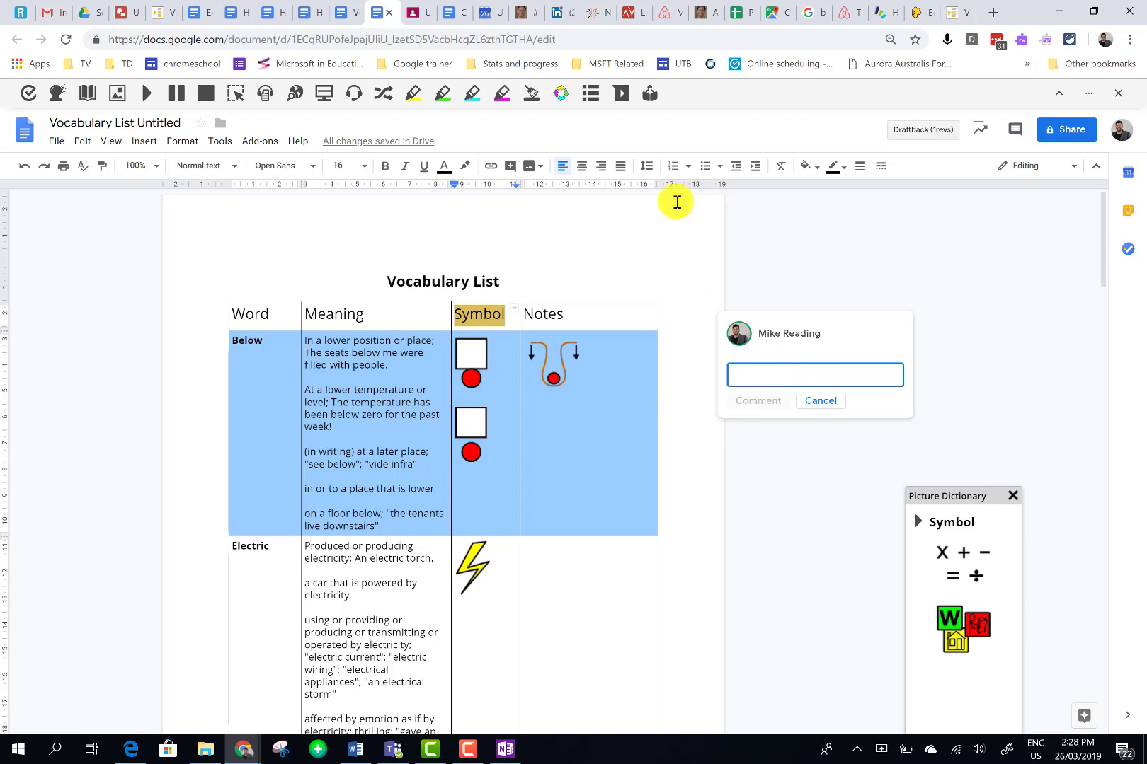
{"action": "left_click", "coordinate": [619, 95]}
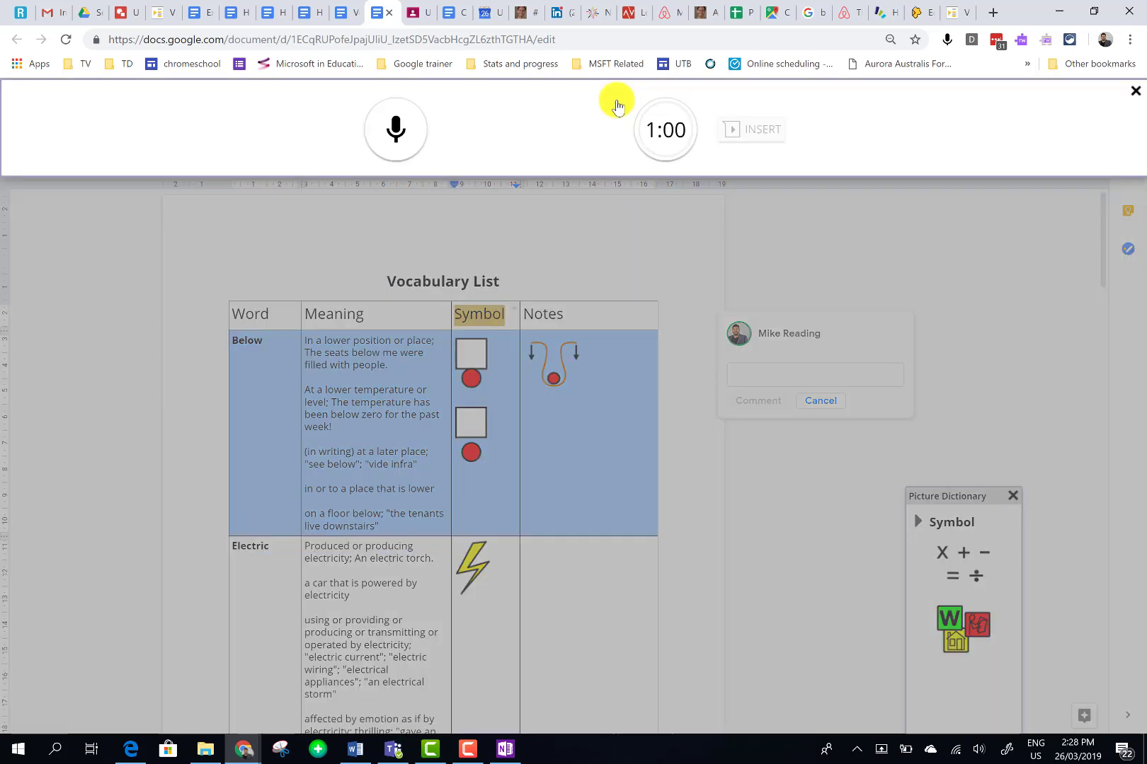
{"action": "left_click", "coordinate": [397, 130]}
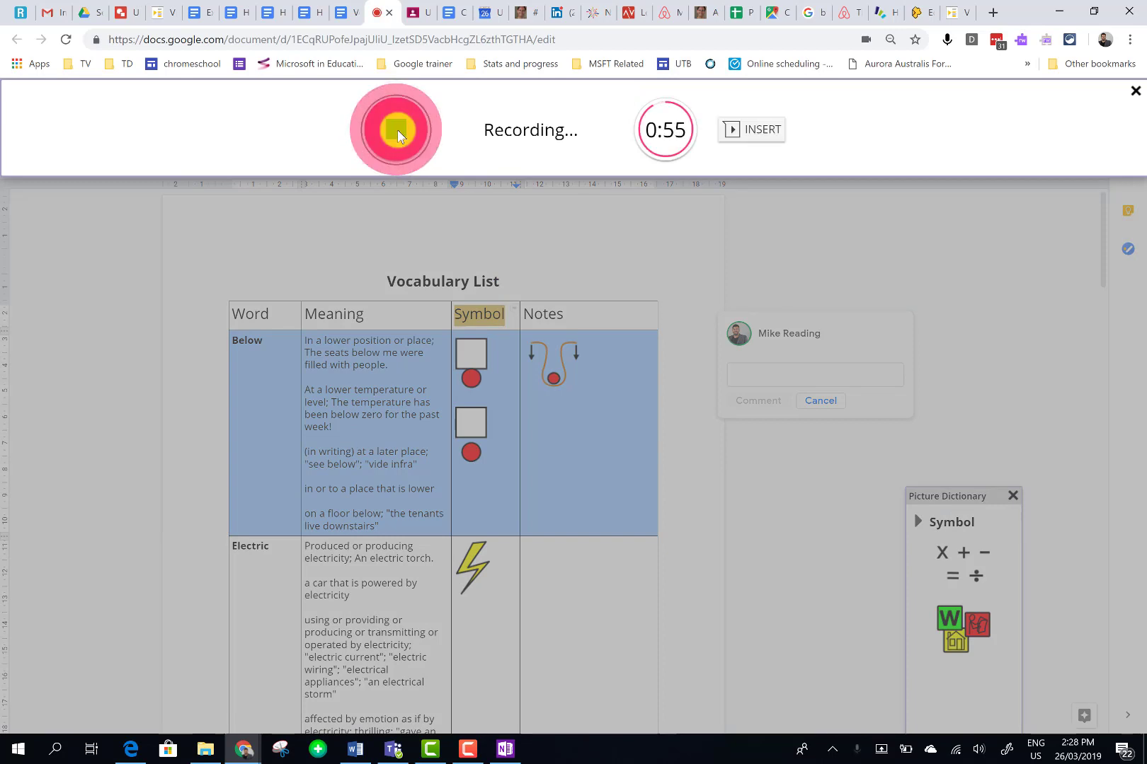
{"action": "left_click", "coordinate": [397, 130]}
{"action": "left_click", "coordinate": [744, 131]}
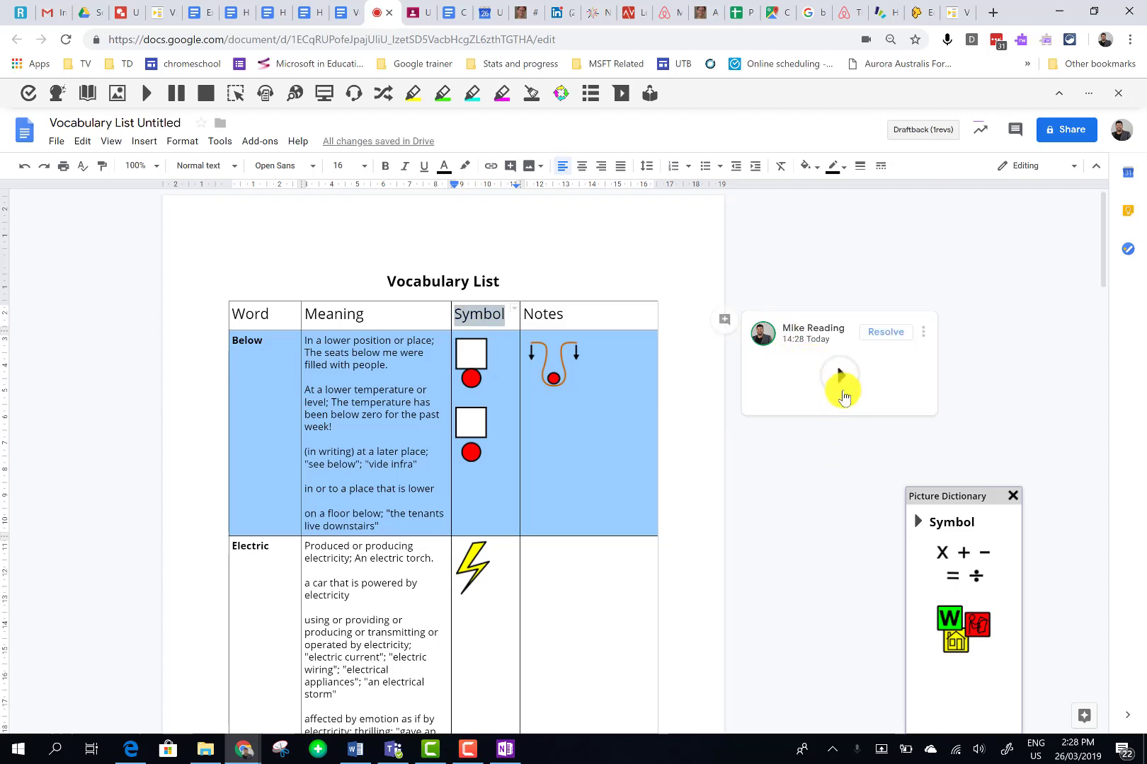
{"action": "left_click", "coordinate": [838, 381]}
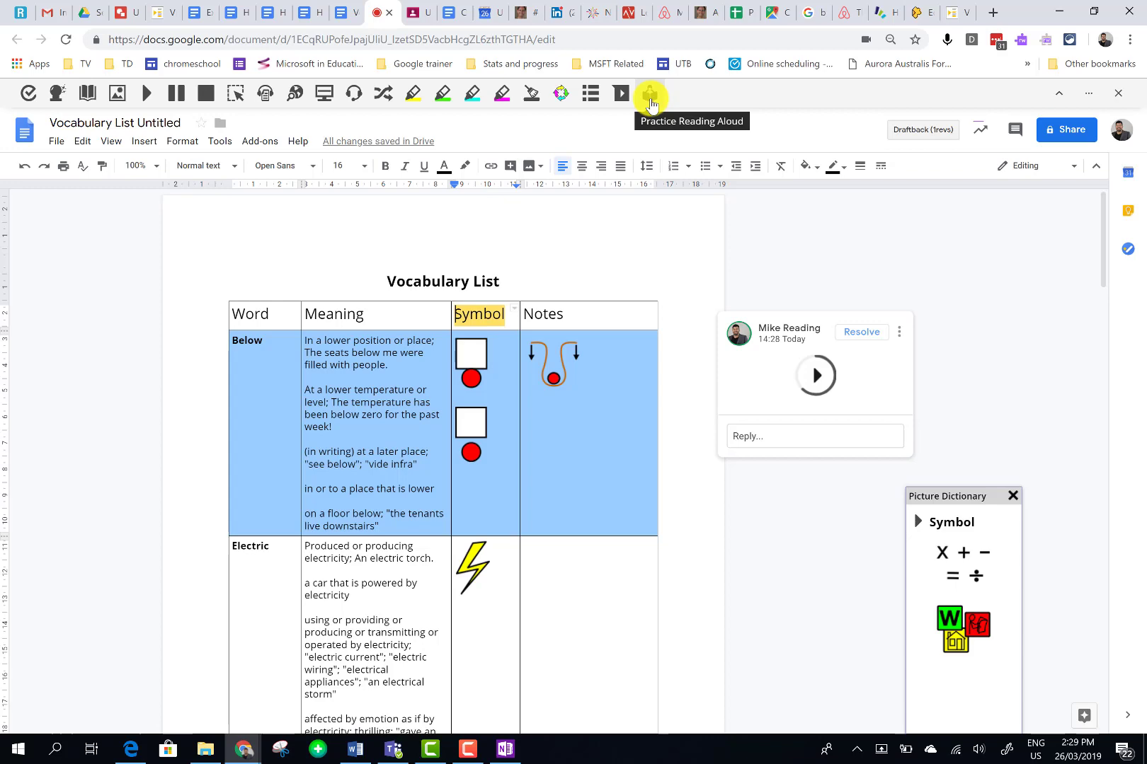
Open the HyperDoc's section 4 bullet list in Practice Reading Aloud and record a short reading
{"action": "left_click", "coordinate": [650, 104]}
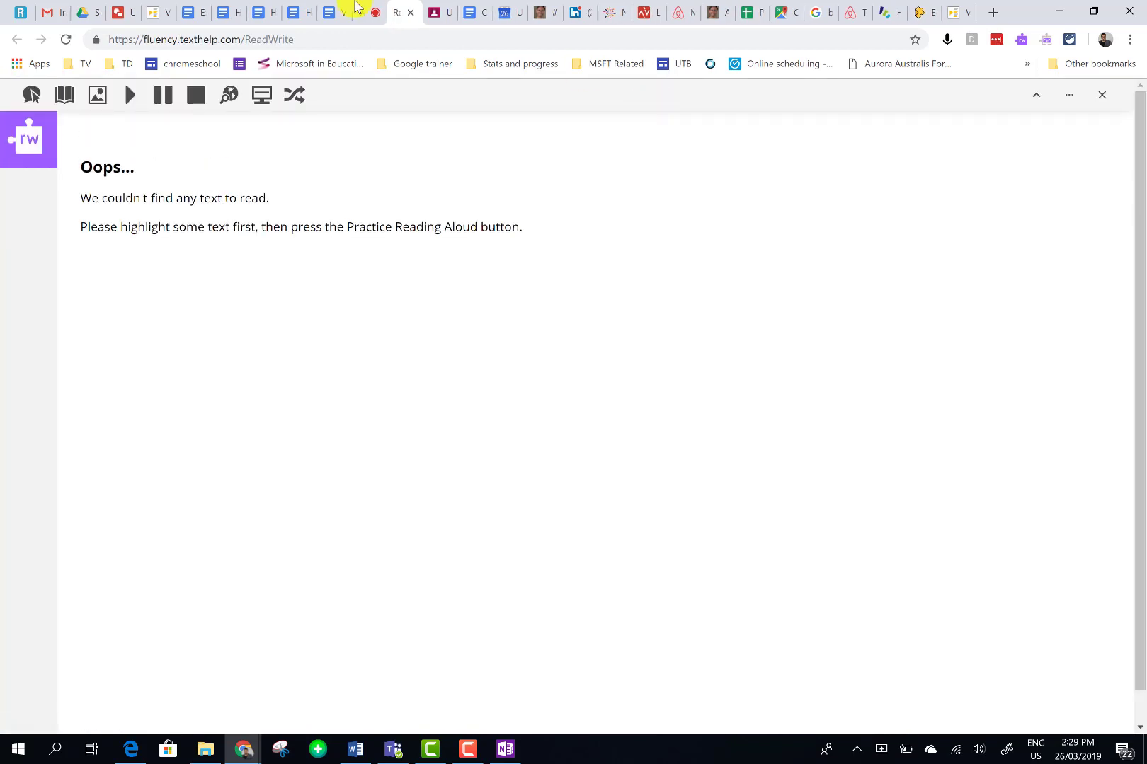
{"action": "left_click", "coordinate": [190, 13]}
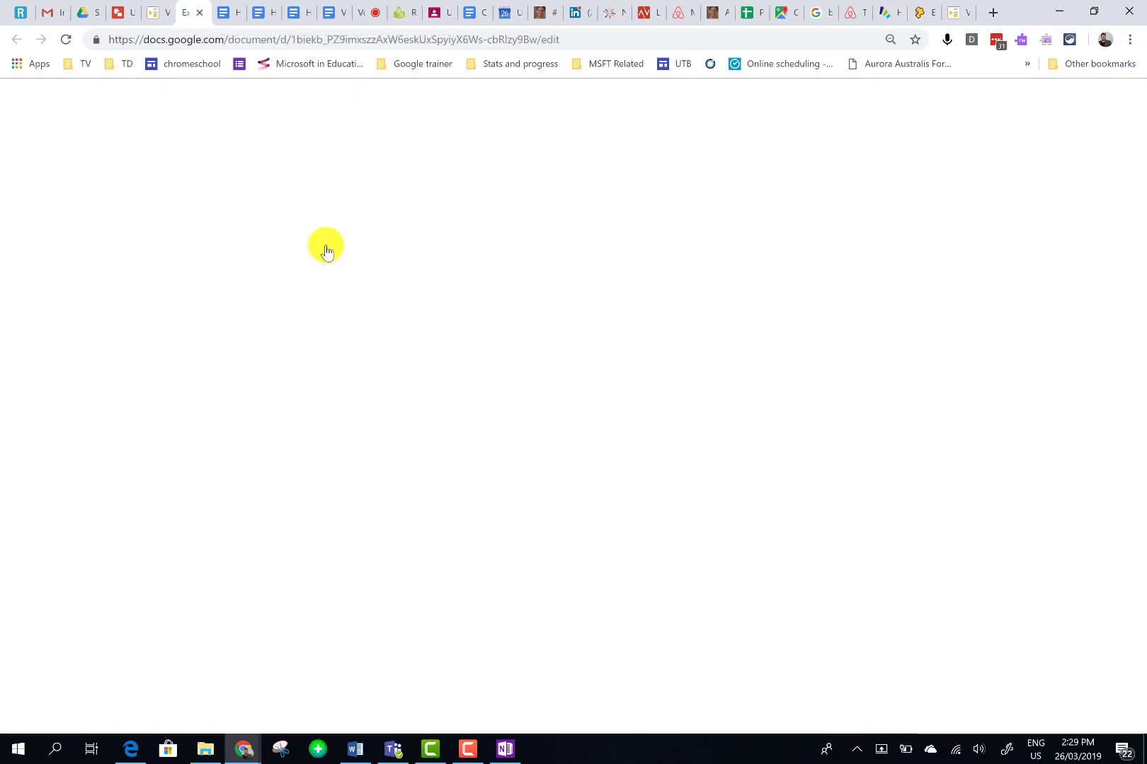
{"action": "left_click_drag", "start_coordinate": [332, 437], "coordinate": [696, 515]}
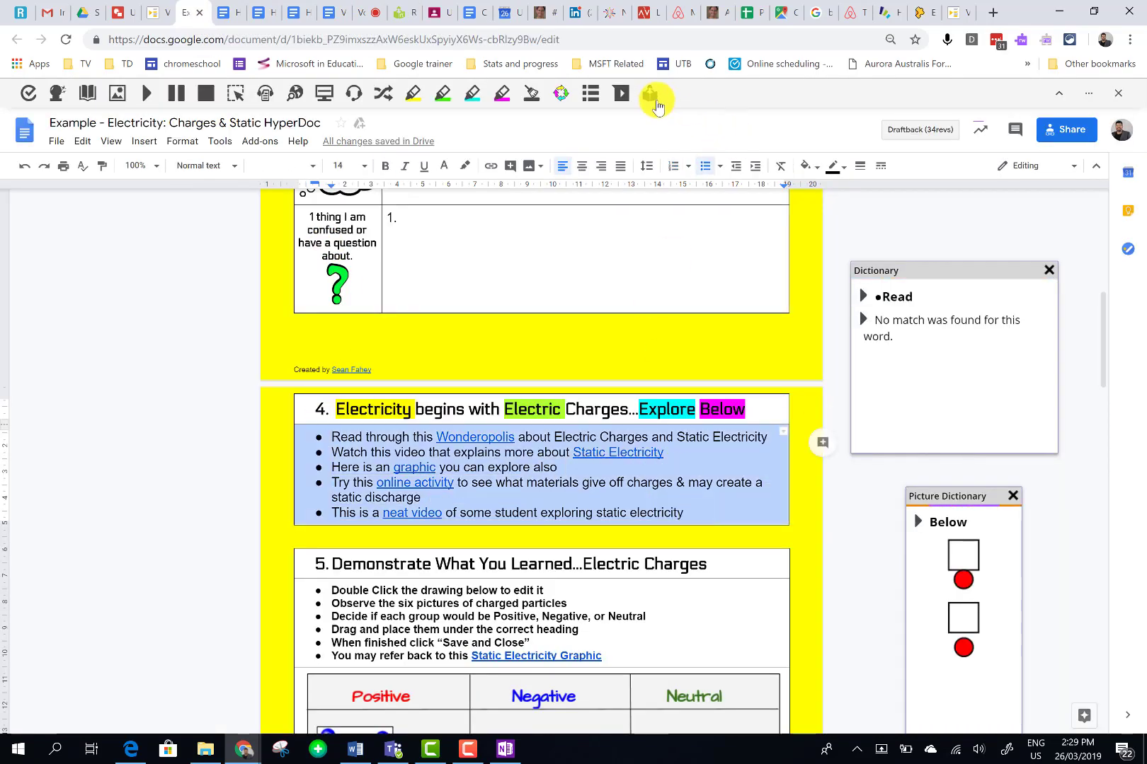
{"action": "left_click", "coordinate": [650, 95]}
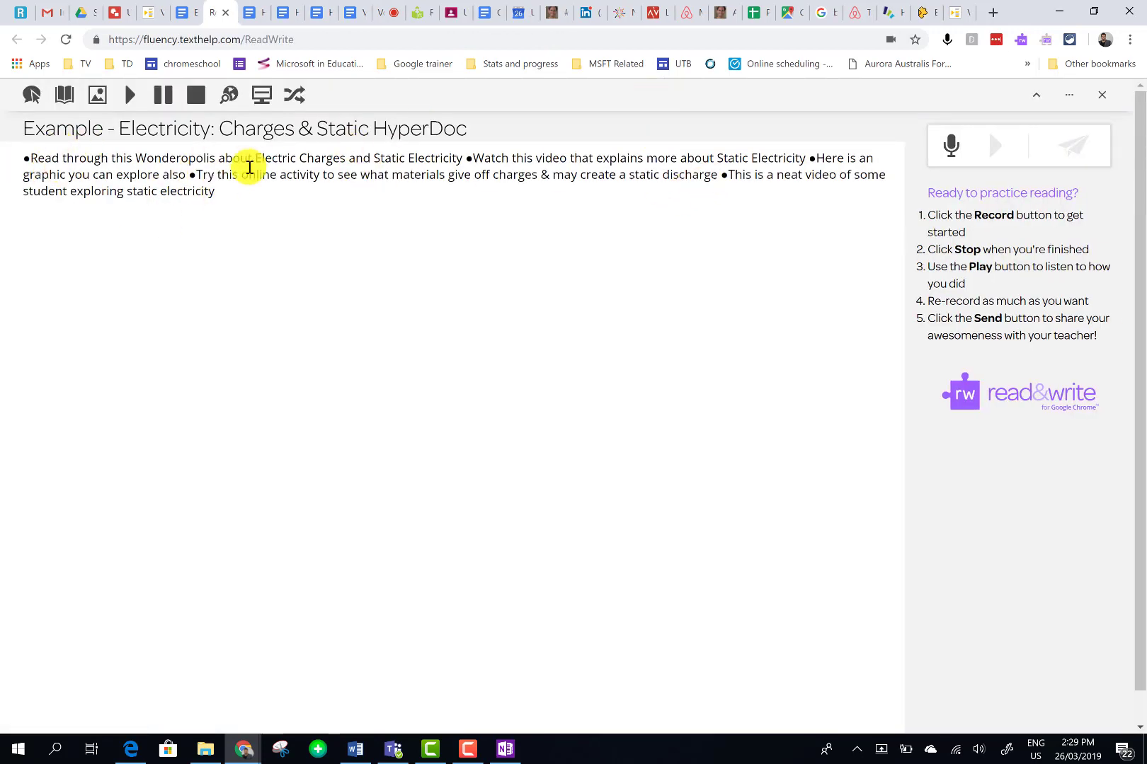
{"action": "left_click", "coordinate": [952, 149]}
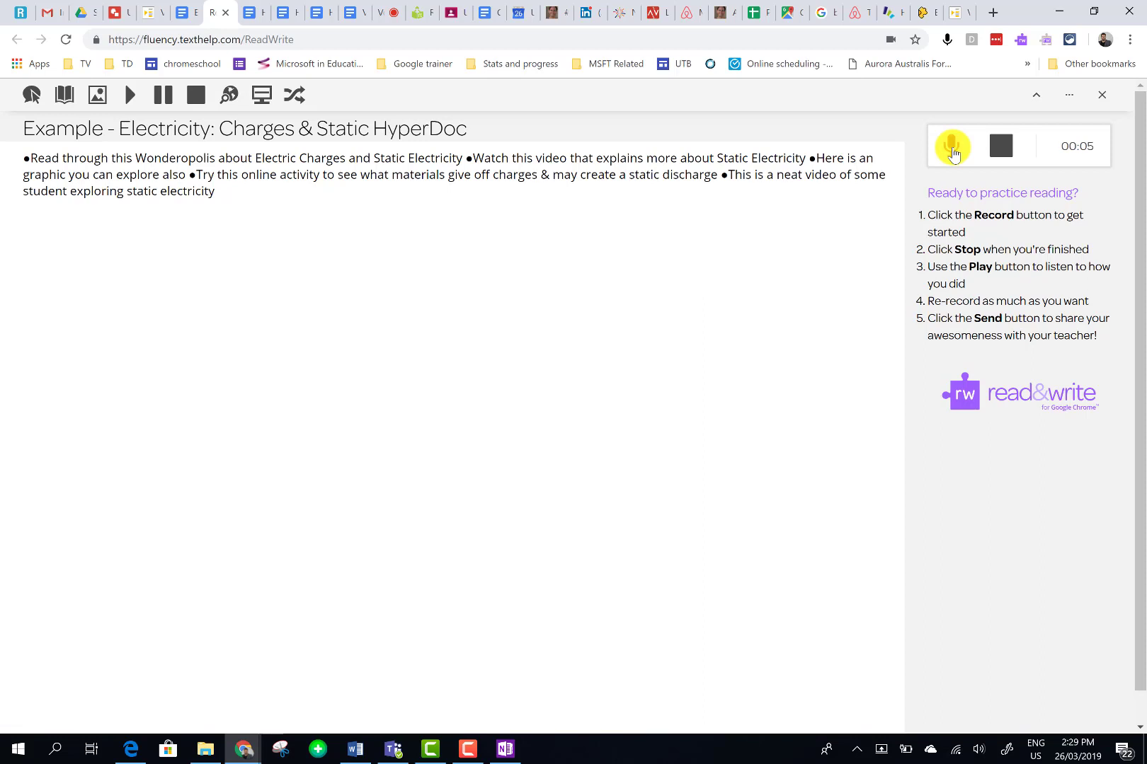
{"action": "left_click", "coordinate": [1001, 148]}
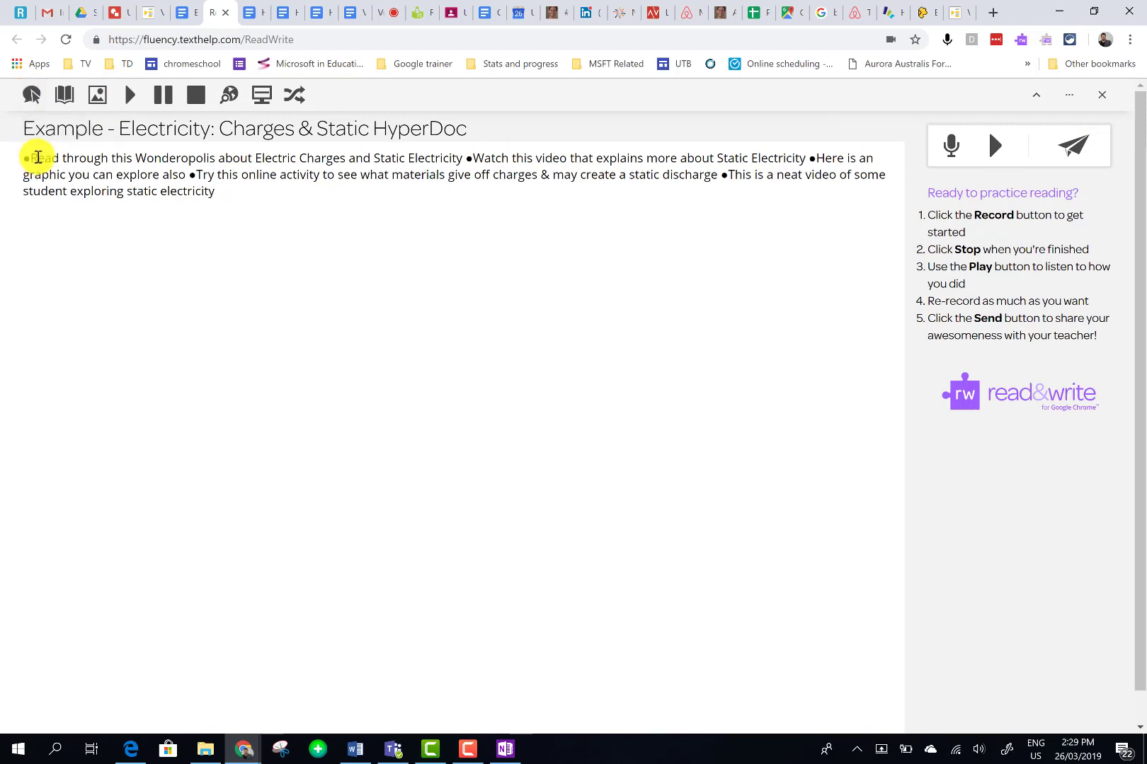
Play back the recorded reading with Hover Speech on, turning speech off before closing the practice page
{"action": "left_click", "coordinate": [33, 101]}
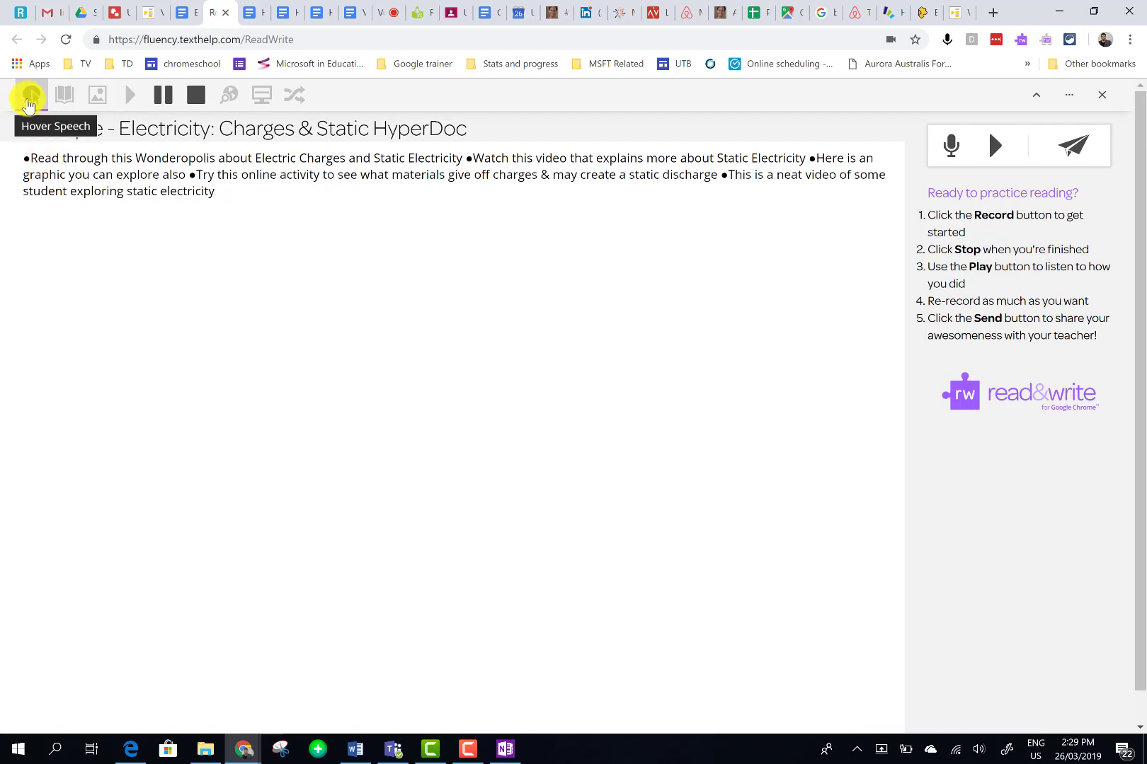
{"action": "left_click_drag", "start_coordinate": [118, 158], "coordinate": [225, 157]}
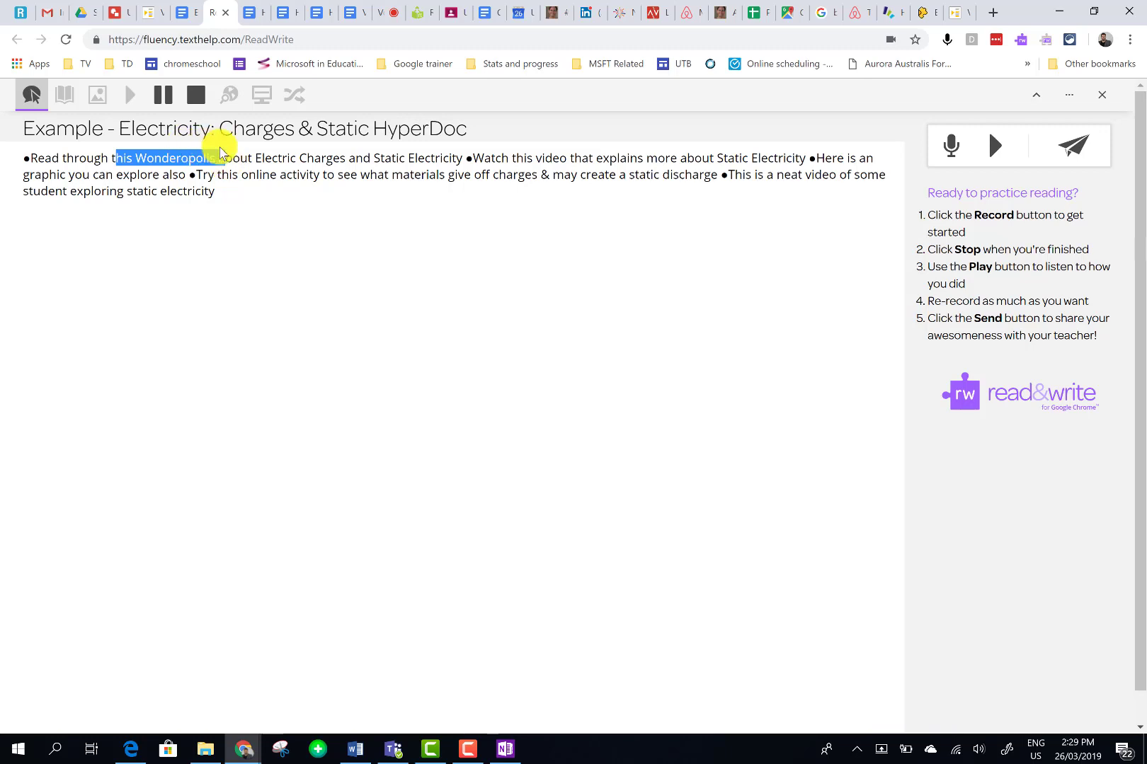
{"action": "left_click", "coordinate": [998, 149]}
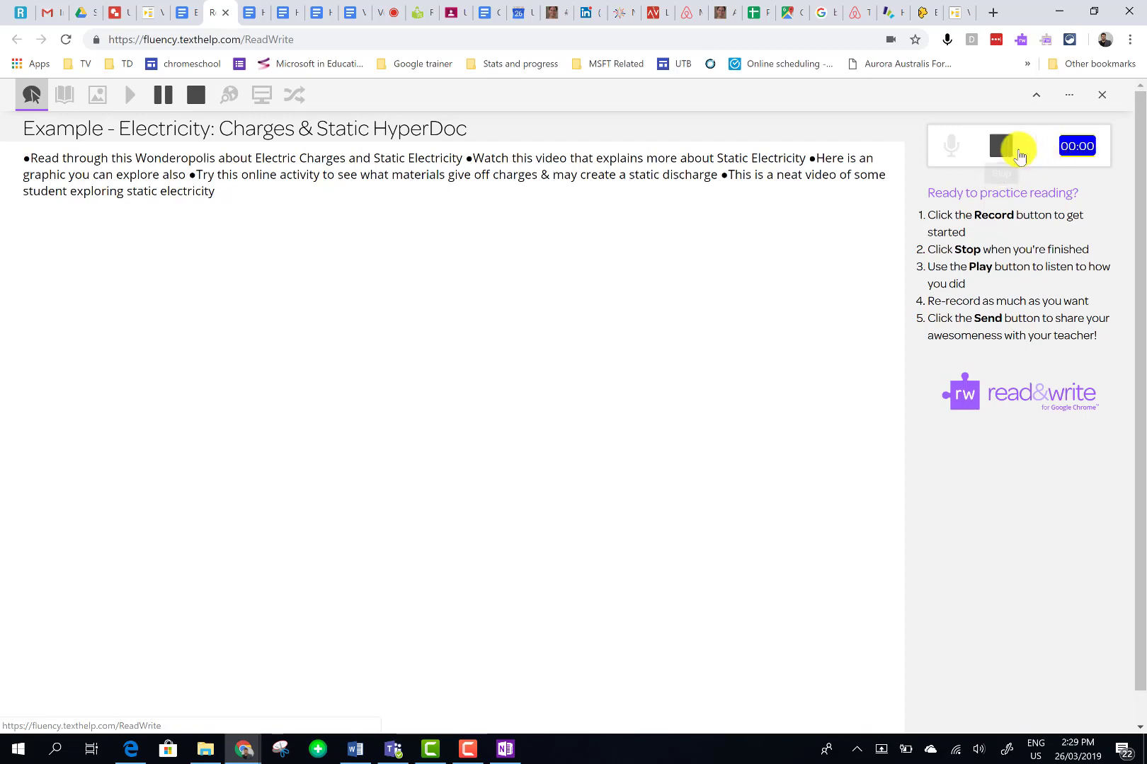
{"action": "left_click", "coordinate": [1003, 152]}
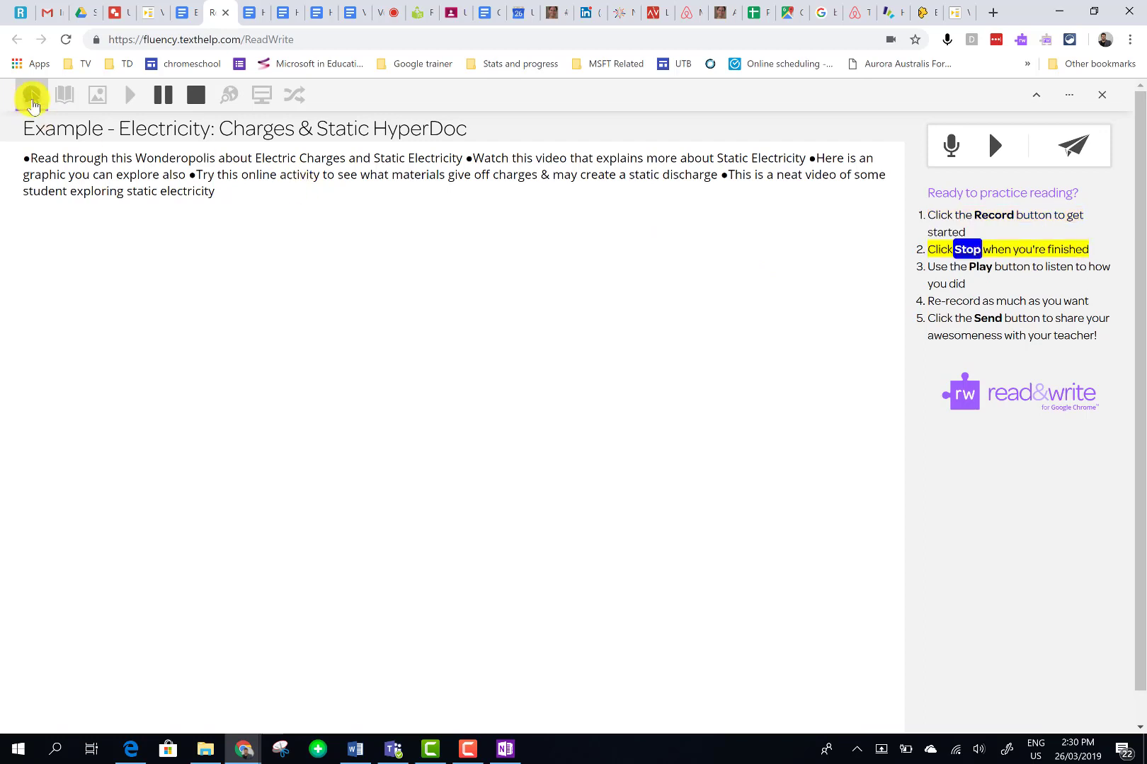
{"action": "left_click", "coordinate": [31, 94]}
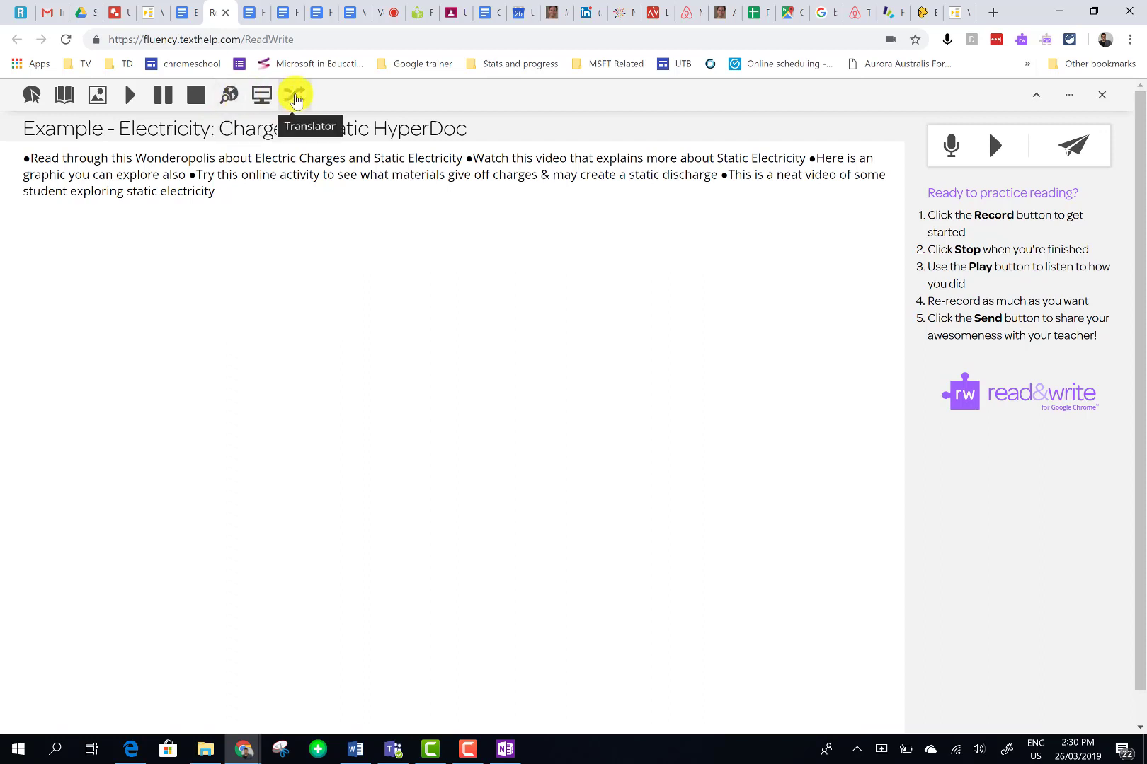
{"action": "key", "text": "ctrl+w"}
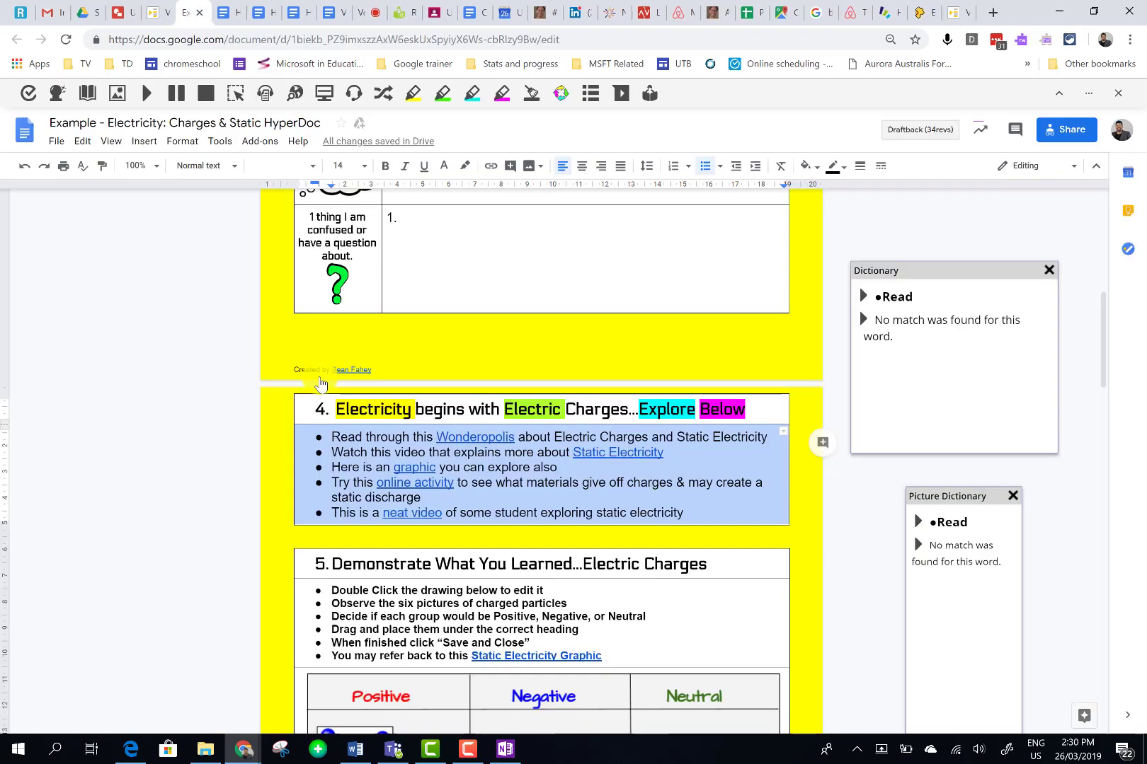